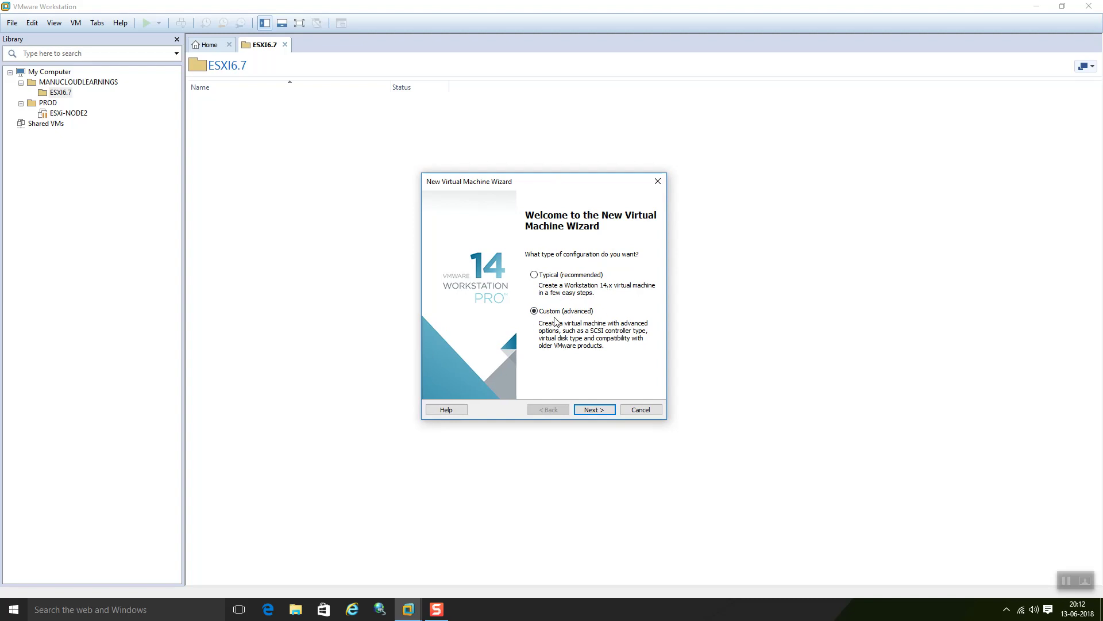
- Continue with the custom configuration and set the virtual machine's hardware compatibility to ESXi 6.5
{"action": "left_click", "coordinate": [596, 410]}
{"action": "left_click", "coordinate": [538, 242]}
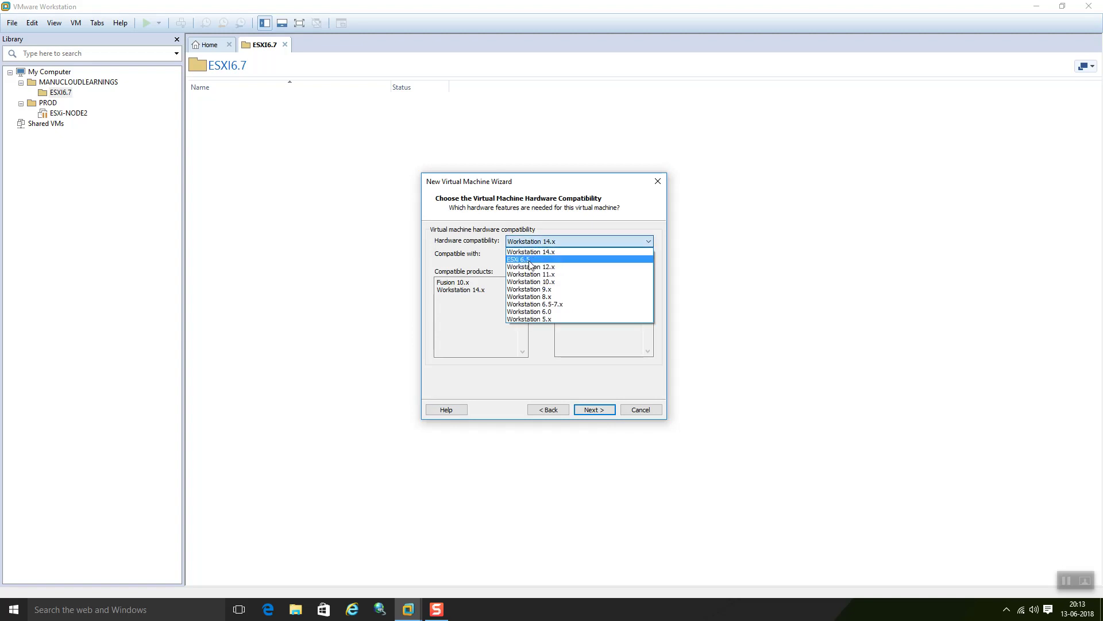
{"action": "left_click", "coordinate": [529, 259]}
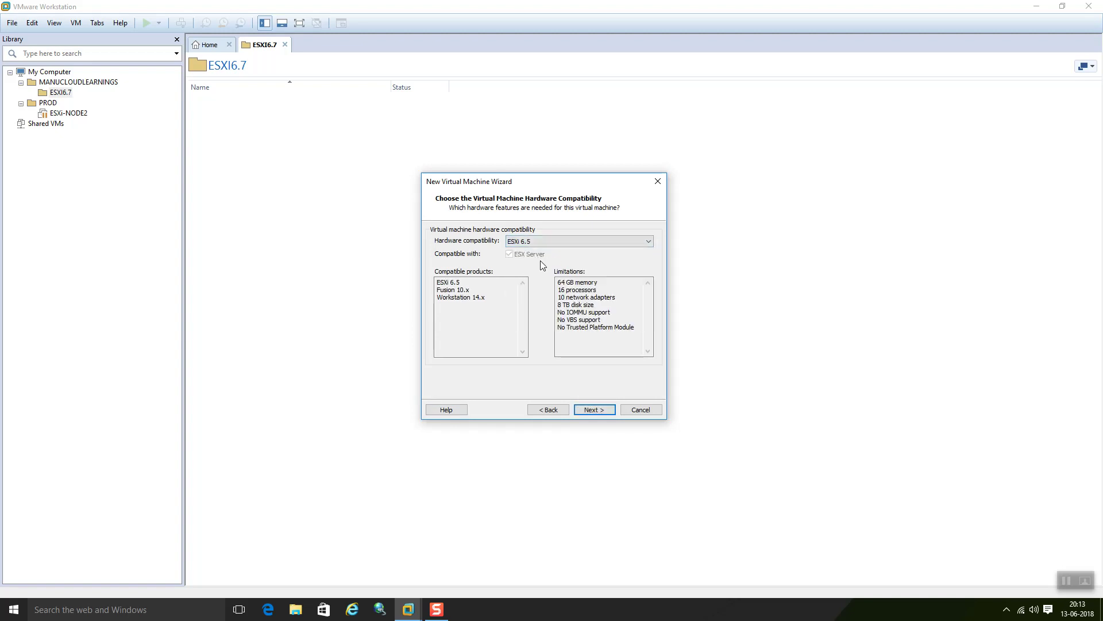
{"action": "left_click", "coordinate": [593, 409]}
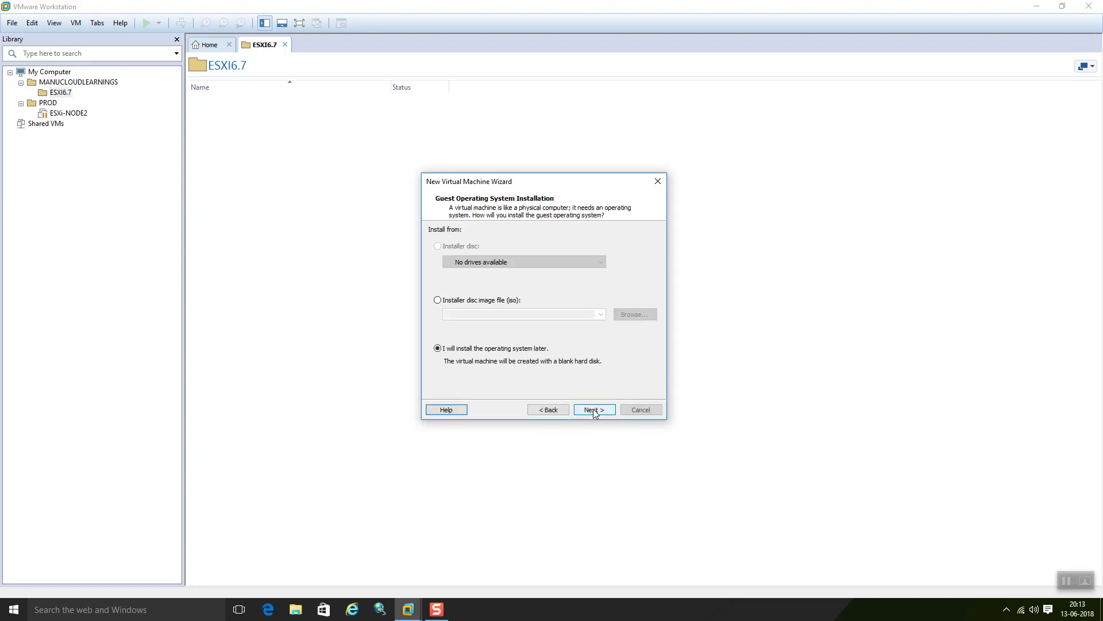
- Use the installer disc image VMware-VMvisor-Installer-6.7.0-8169922.x86_64 for the guest installation, checking its file properties before opening it
{"action": "left_click", "coordinate": [437, 299]}
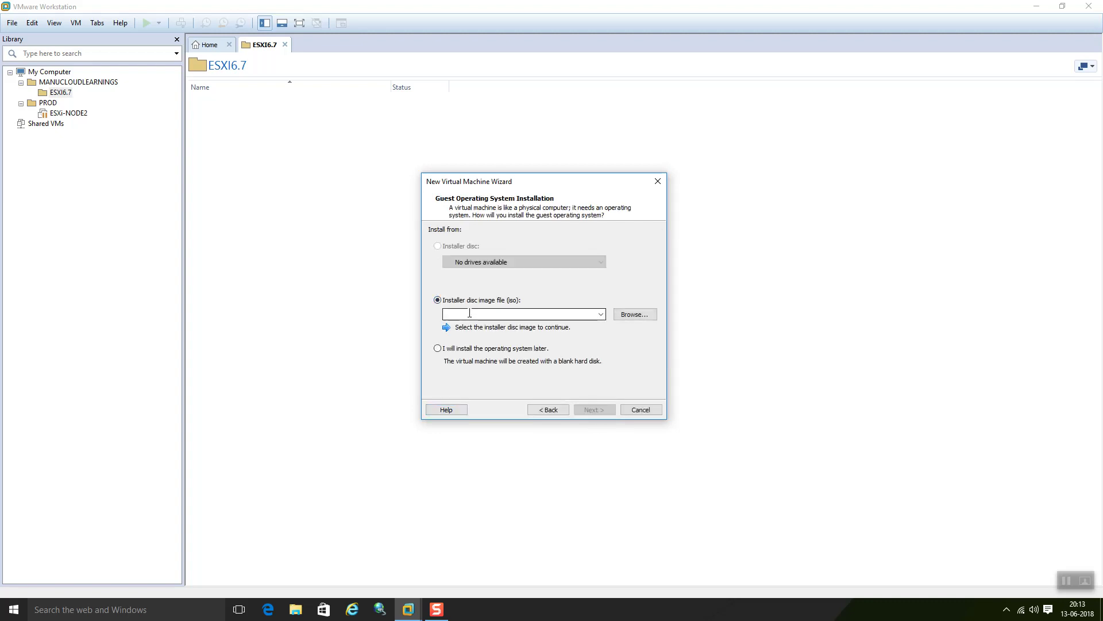
{"action": "left_click", "coordinate": [635, 315]}
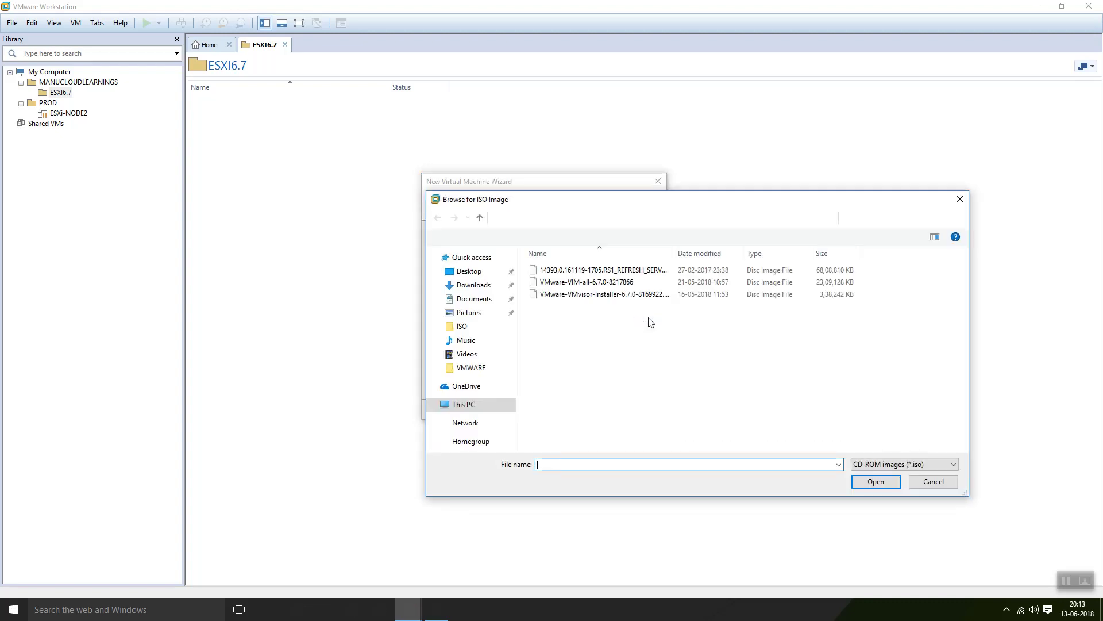
{"action": "left_click", "coordinate": [608, 302]}
{"action": "right_click", "coordinate": [608, 303]}
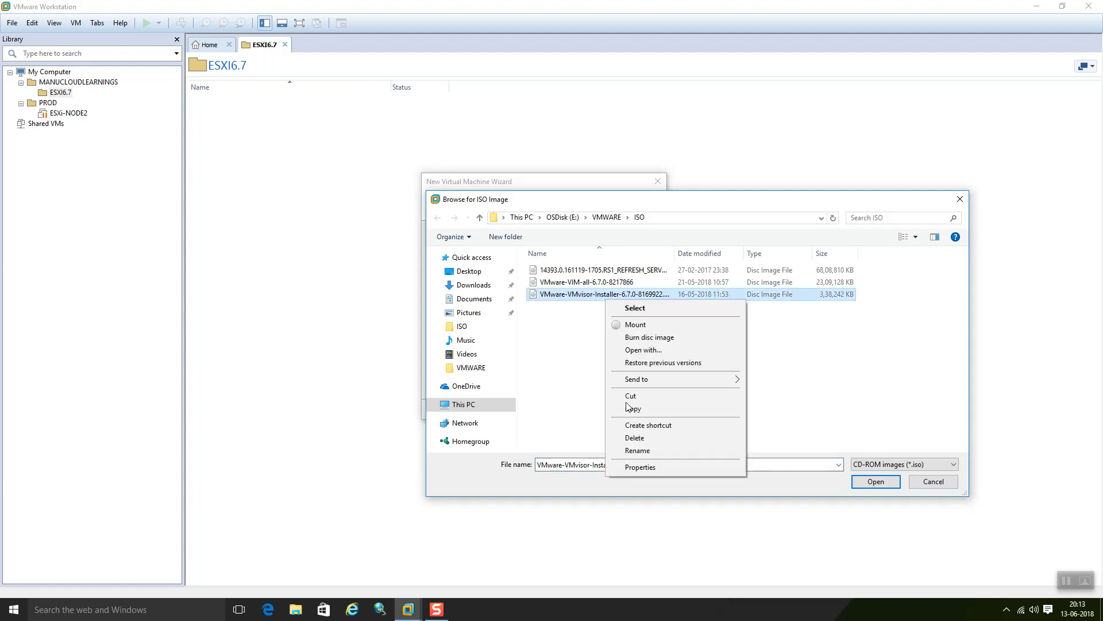
{"action": "left_click", "coordinate": [646, 472]}
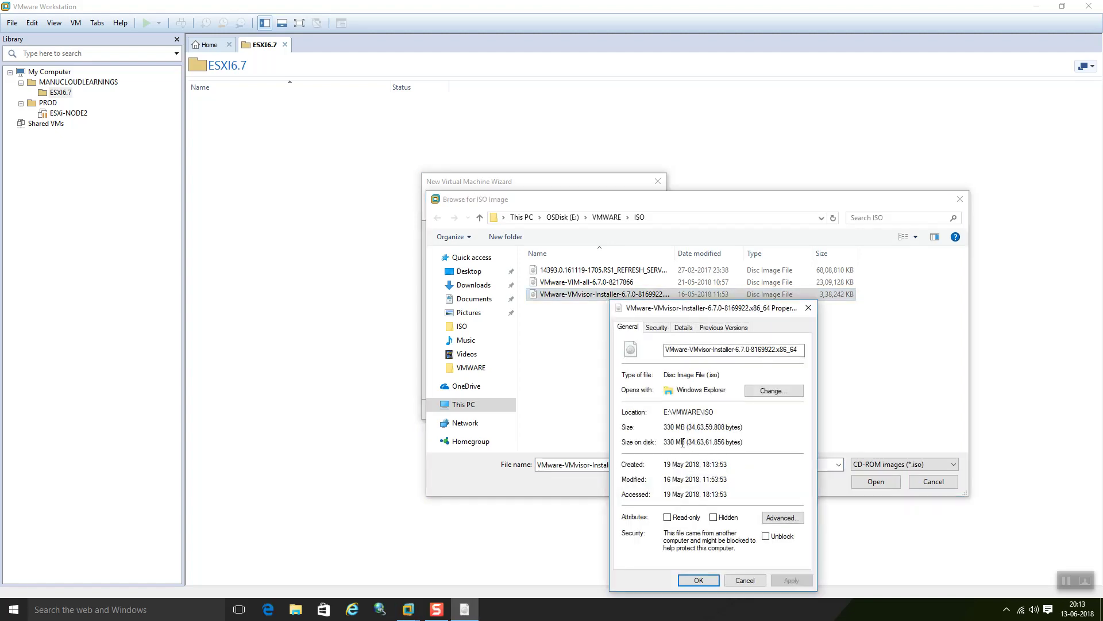
{"action": "left_click", "coordinate": [808, 308]}
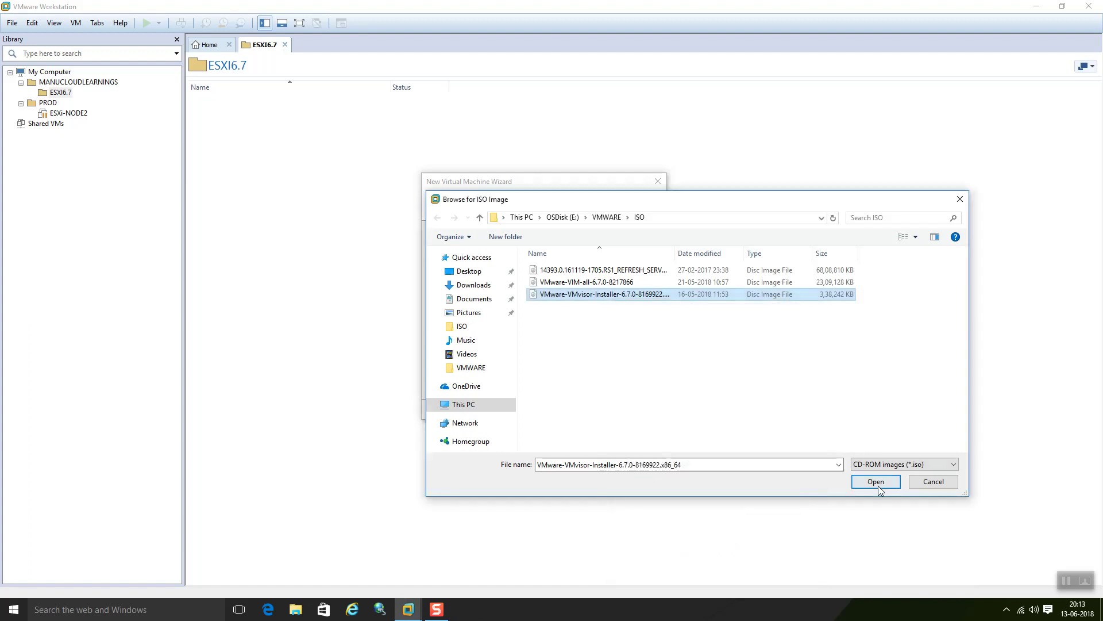
{"action": "left_click", "coordinate": [877, 484]}
{"action": "left_click", "coordinate": [595, 410]}
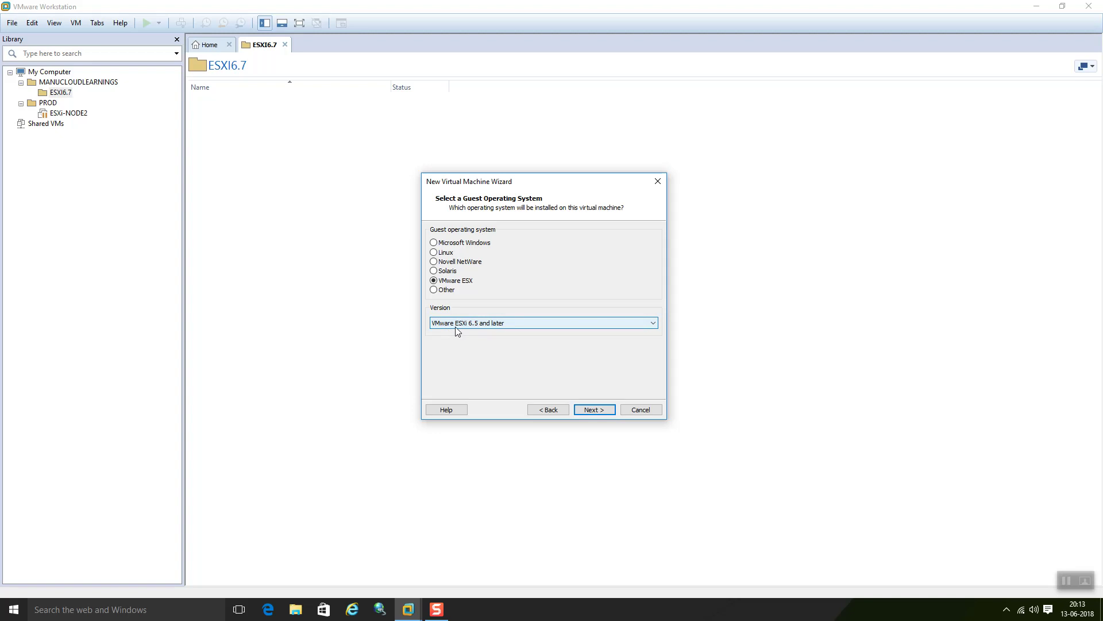
- Select VMware ESXi 6.5 and later as the VMware ESX guest operating system version
{"action": "left_click", "coordinate": [490, 325]}
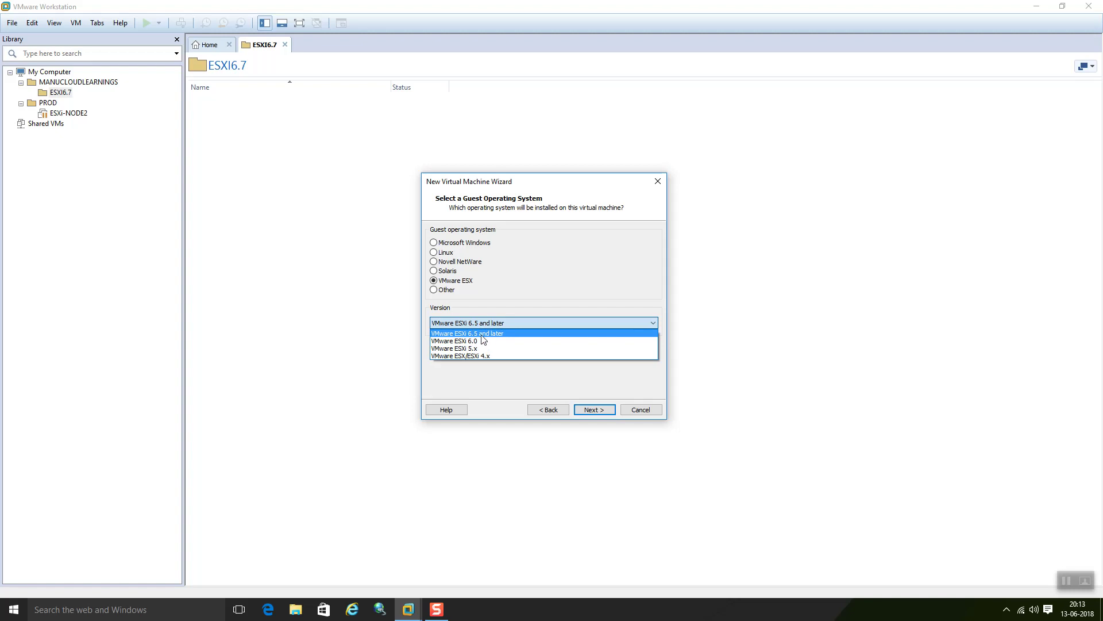
{"action": "left_click", "coordinate": [482, 334]}
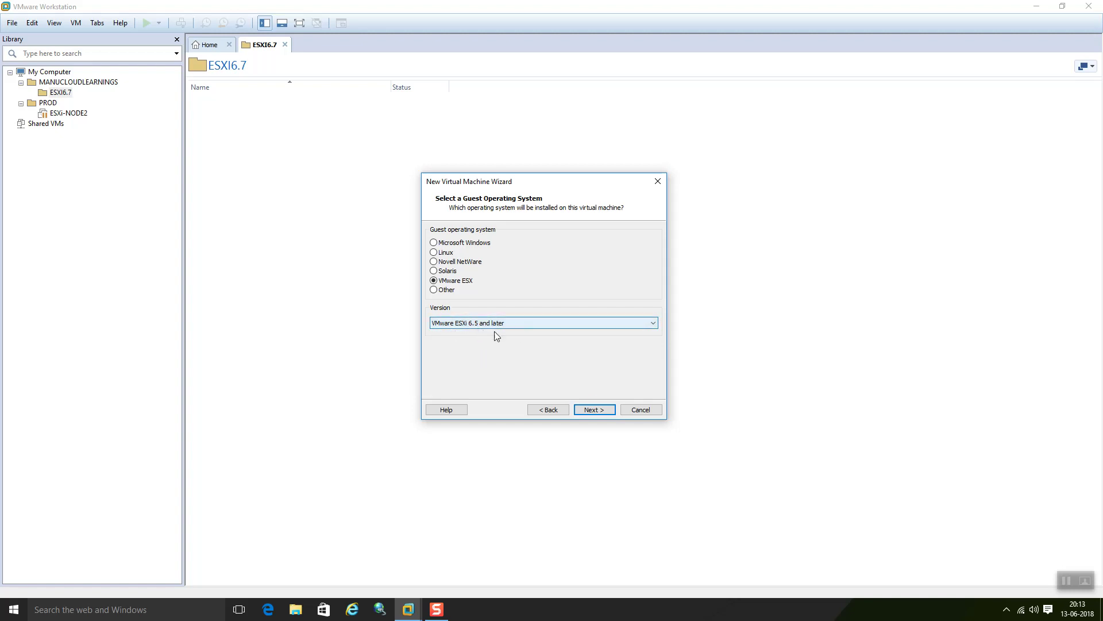
{"action": "left_click", "coordinate": [593, 410]}
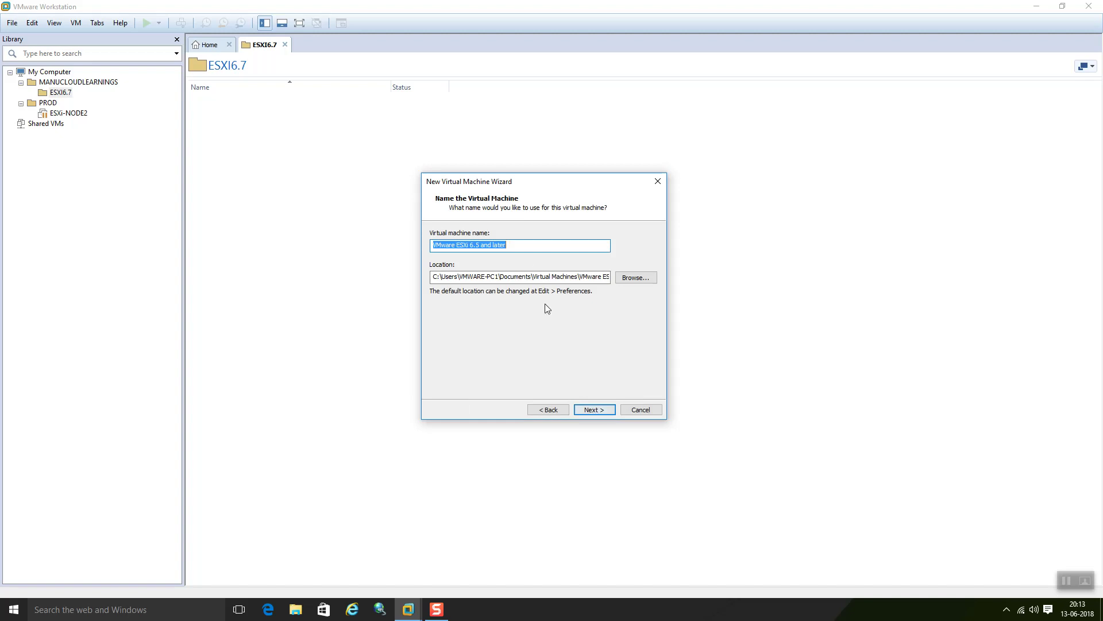
- Name the virtual machine VMware ESXi 6.7 test
{"action": "left_click_drag", "start_coordinate": [525, 248], "coordinate": [485, 252]}
{"action": "key", "text": "BackSpace"}
{"action": "key", "text": "BackSpace"}
{"action": "key", "text": "BackSpace"}
{"action": "type", "text": "7"}
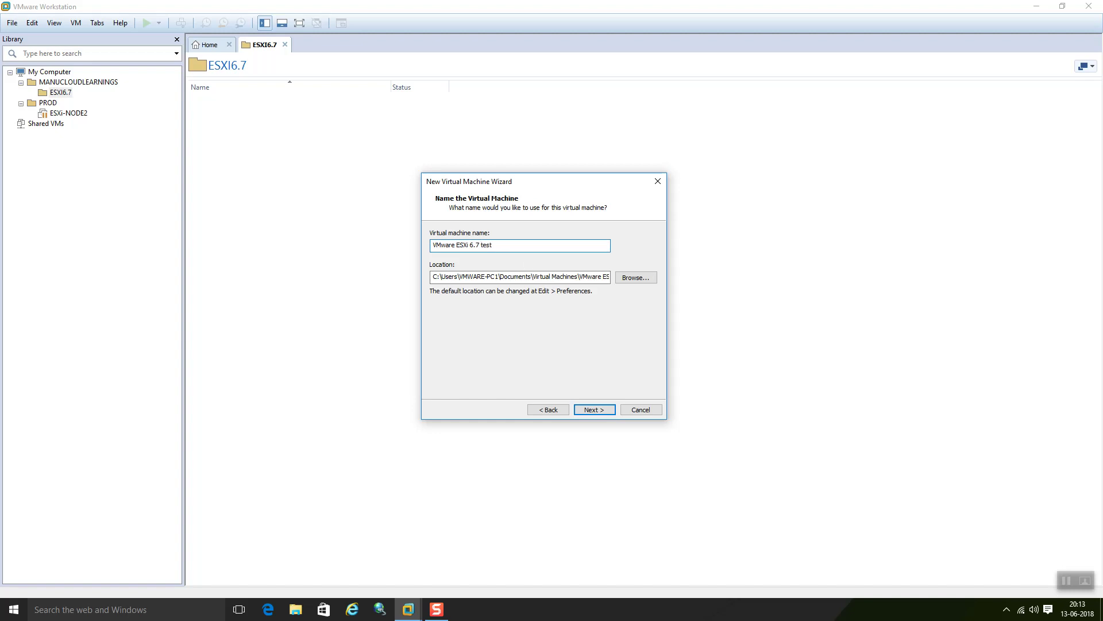
- Set the virtual machine's location to the MANUCLOUDLEARNING folder inside VMWARE on drive E:
{"action": "left_click", "coordinate": [635, 278]}
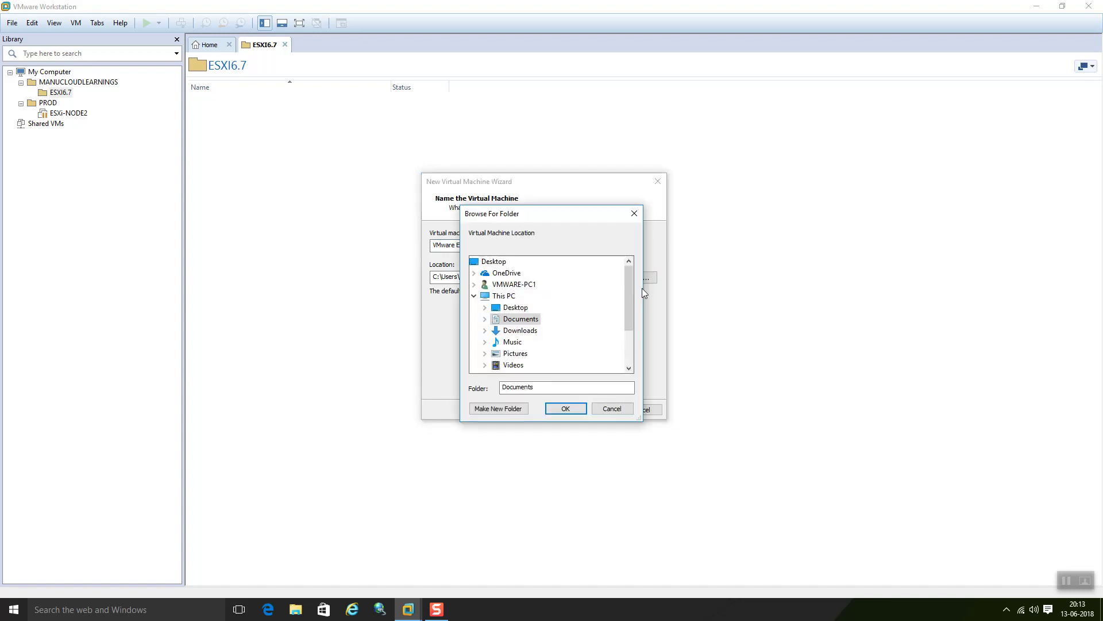
{"action": "left_click_drag", "start_coordinate": [630, 303], "coordinate": [629, 330]}
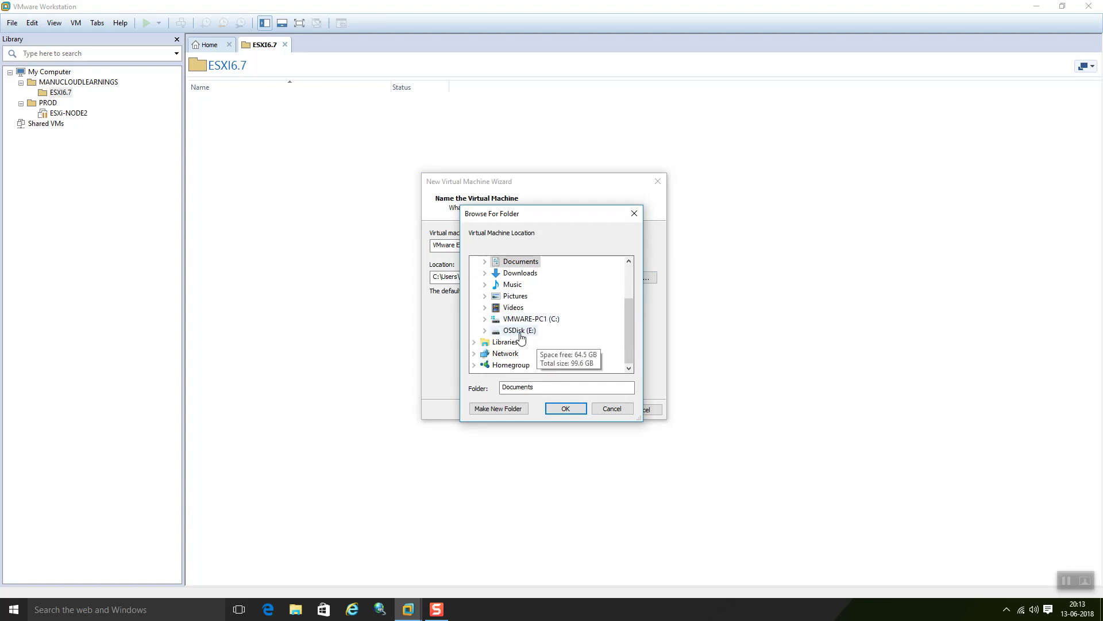
{"action": "double_click", "coordinate": [524, 335]}
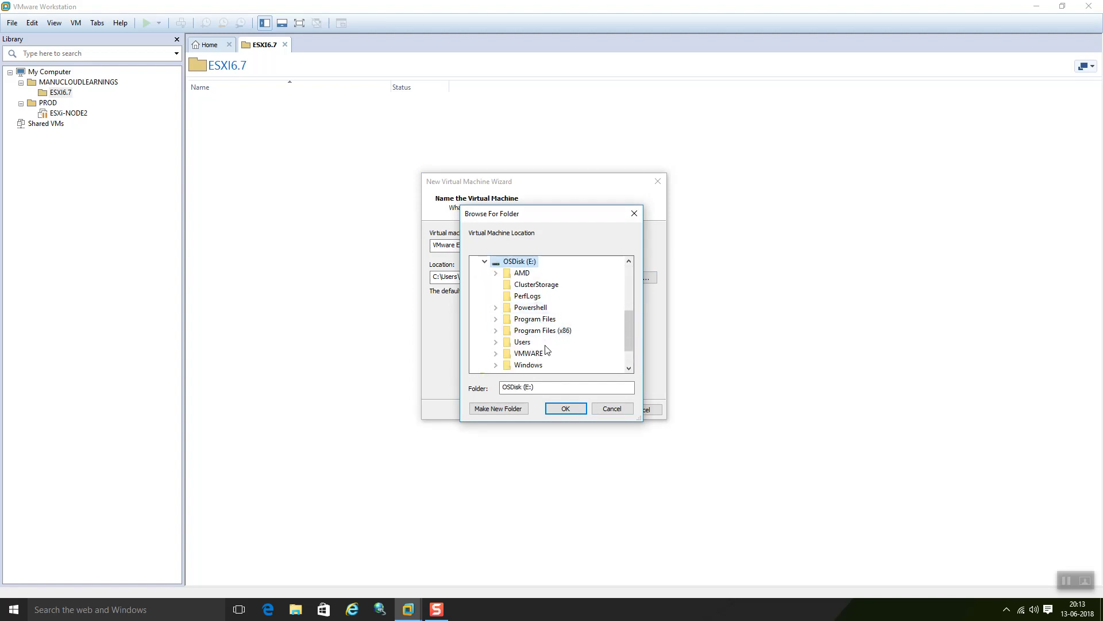
{"action": "double_click", "coordinate": [541, 353]}
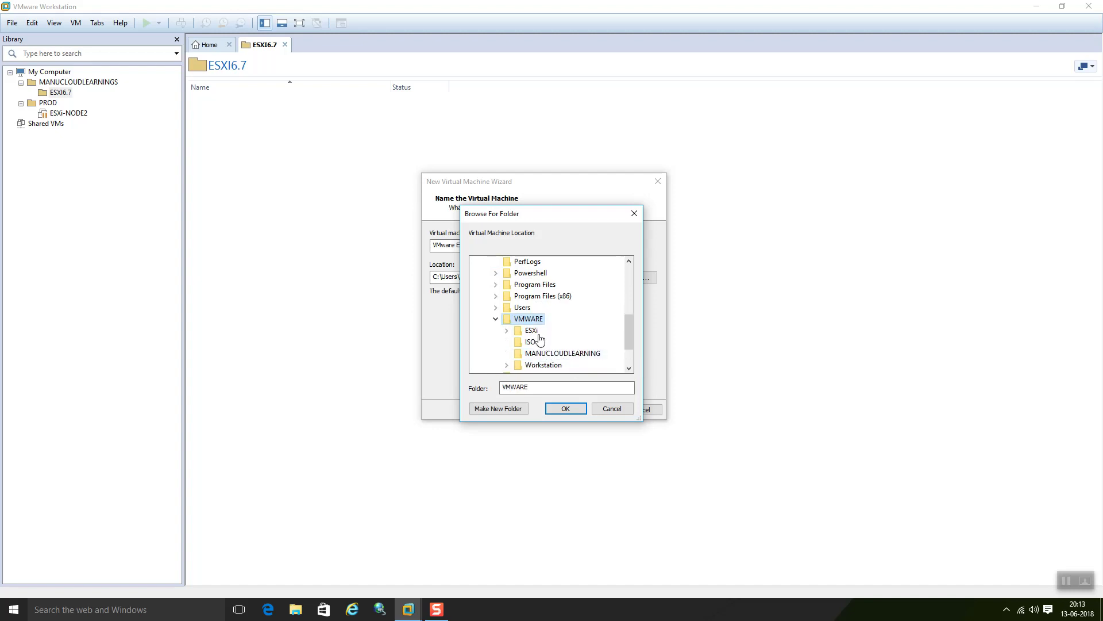
{"action": "left_click", "coordinate": [561, 354]}
{"action": "left_click", "coordinate": [566, 409]}
{"action": "left_click", "coordinate": [592, 411]}
- Configure the virtual machine with 1 processor and 4 cores per processor
{"action": "left_click", "coordinate": [555, 241]}
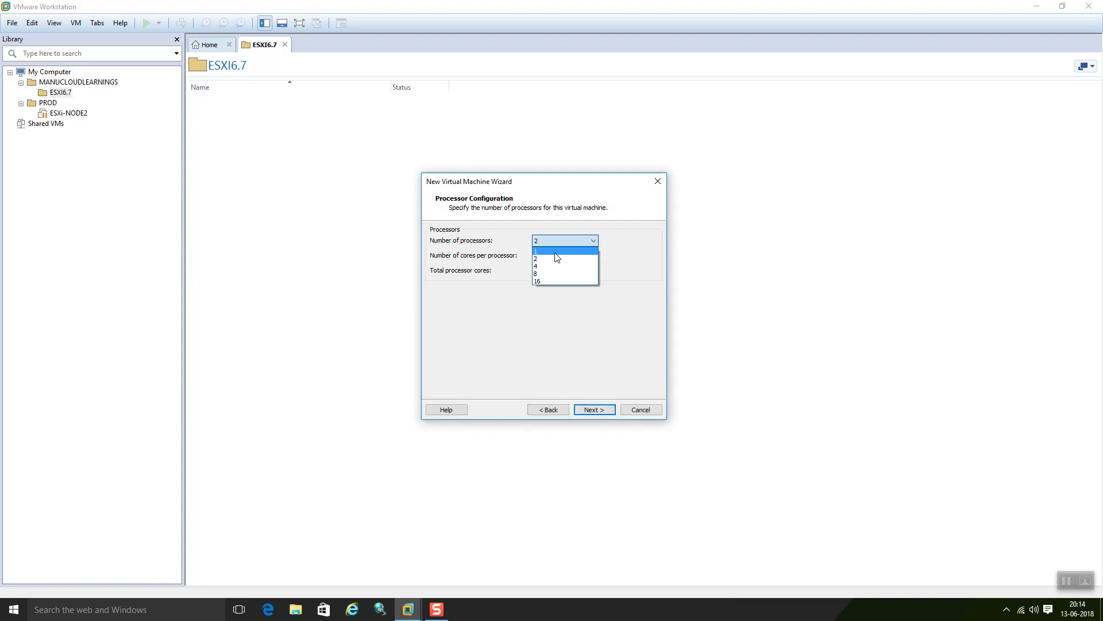
{"action": "left_click", "coordinate": [556, 252]}
{"action": "left_click", "coordinate": [556, 259]}
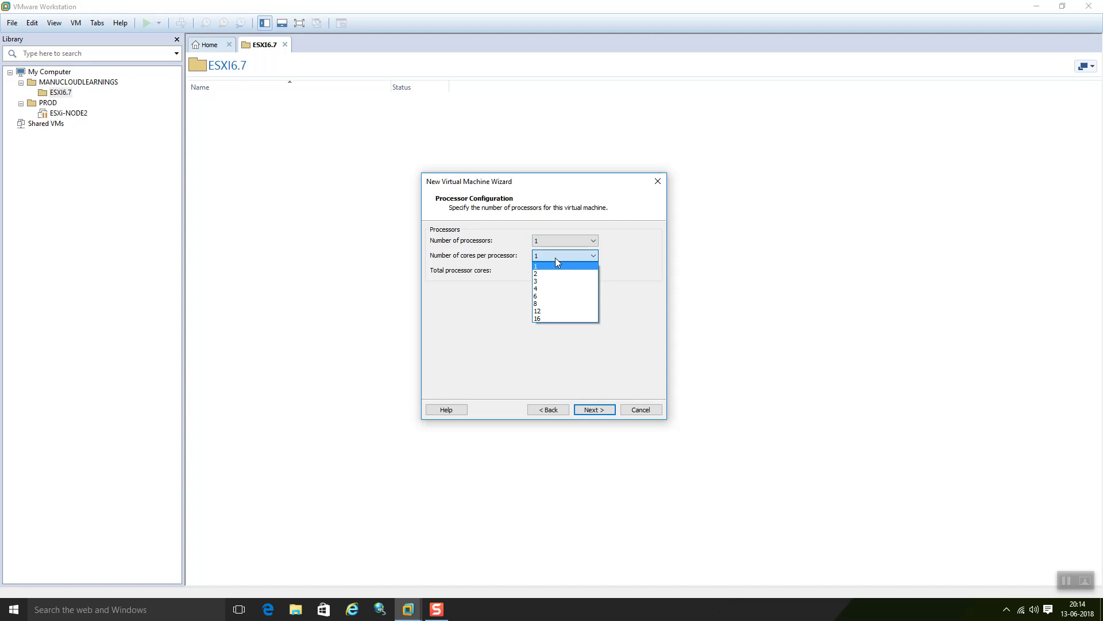
{"action": "left_click", "coordinate": [554, 288]}
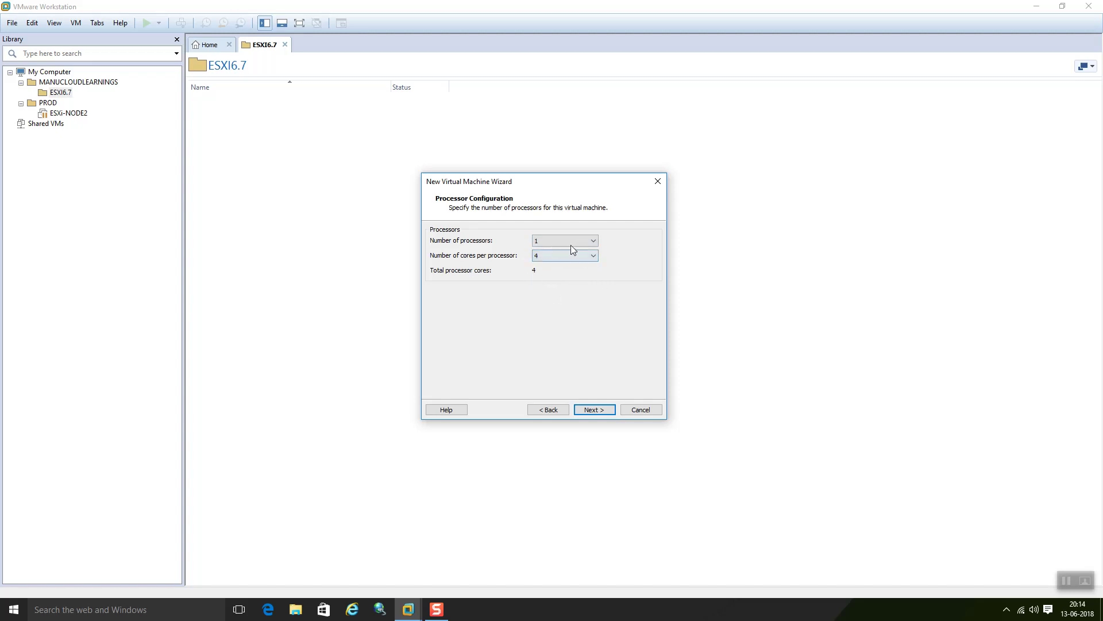
{"action": "left_click", "coordinate": [594, 410]}
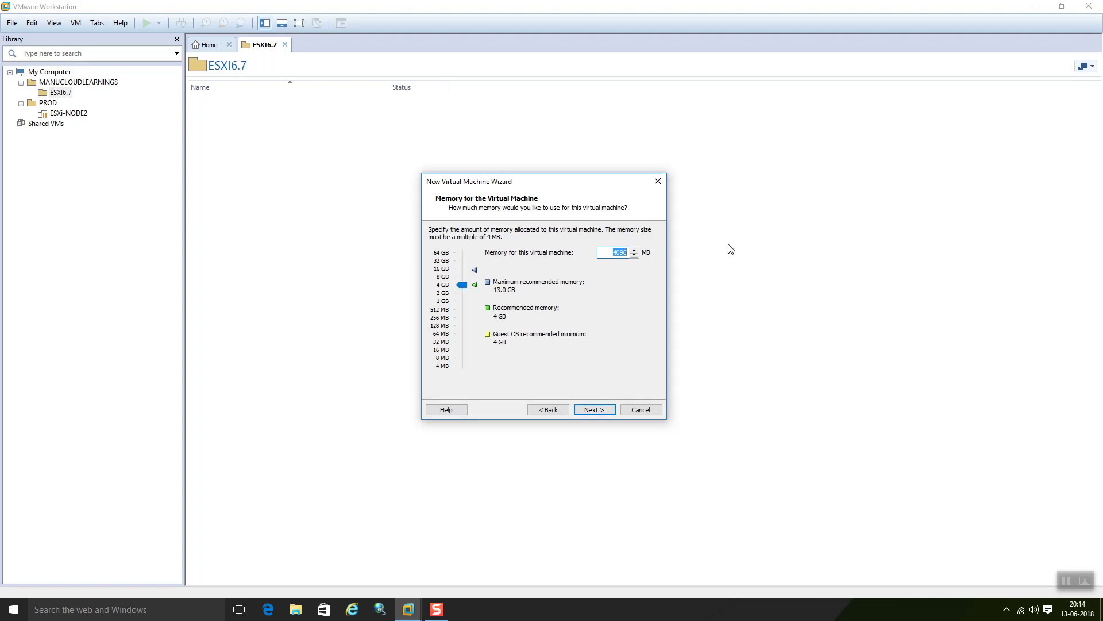
- Allocate 8192 MB of memory to the virtual machine and accept bridged networking
{"action": "type", "text": "8192"}
{"action": "left_click", "coordinate": [590, 410]}
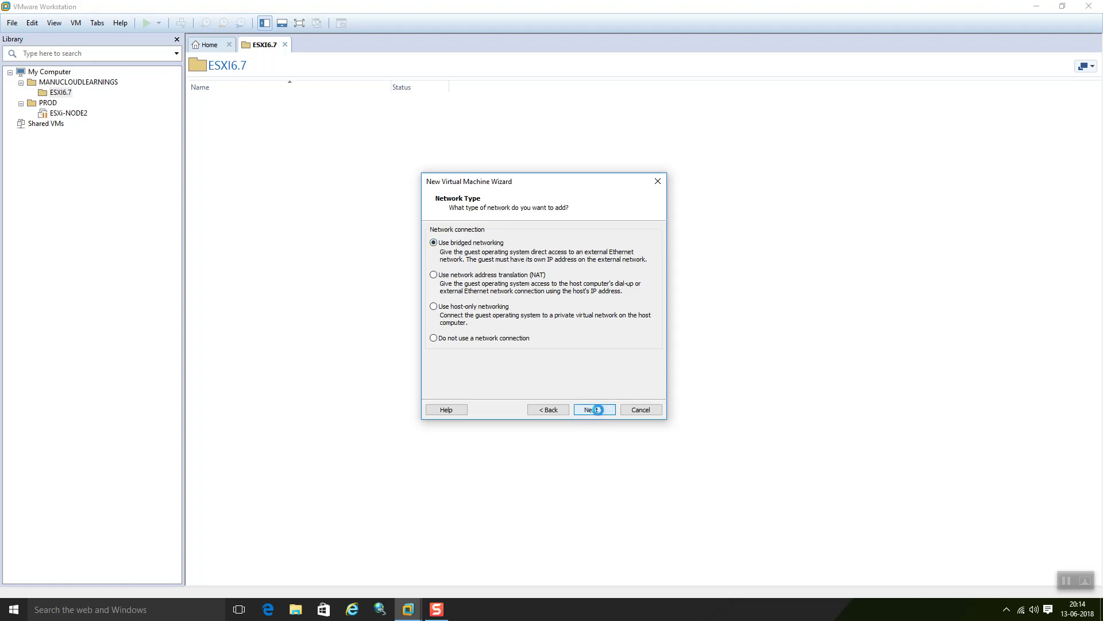
{"action": "left_click", "coordinate": [594, 410]}
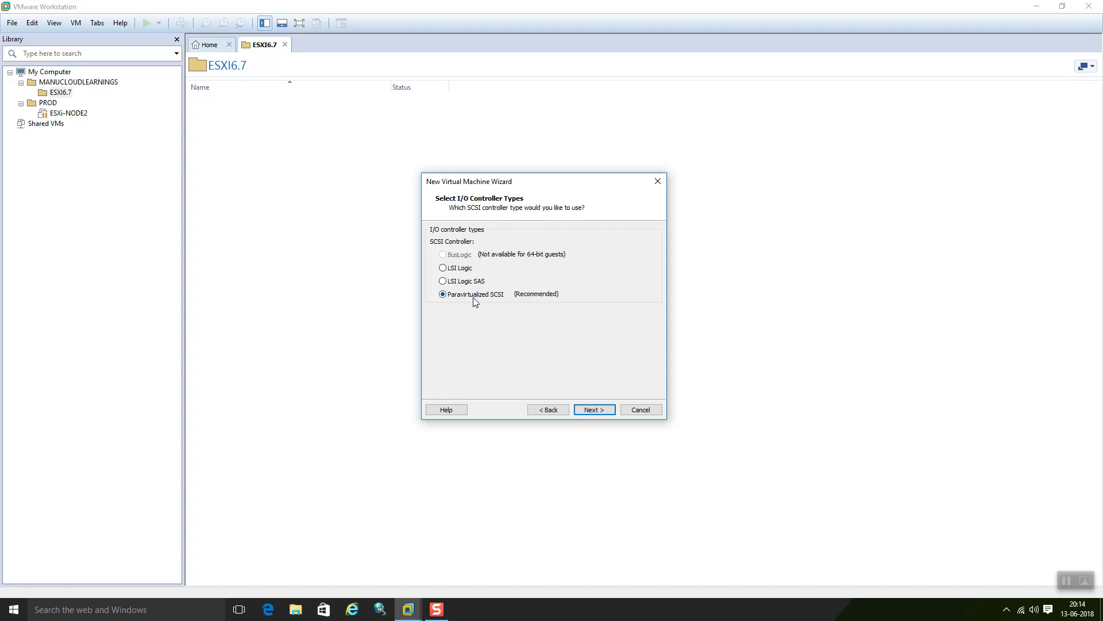
- Accept the Paravirtualized SCSI controller and choose to create a new virtual disk of type SCSI
{"action": "left_click", "coordinate": [596, 410]}
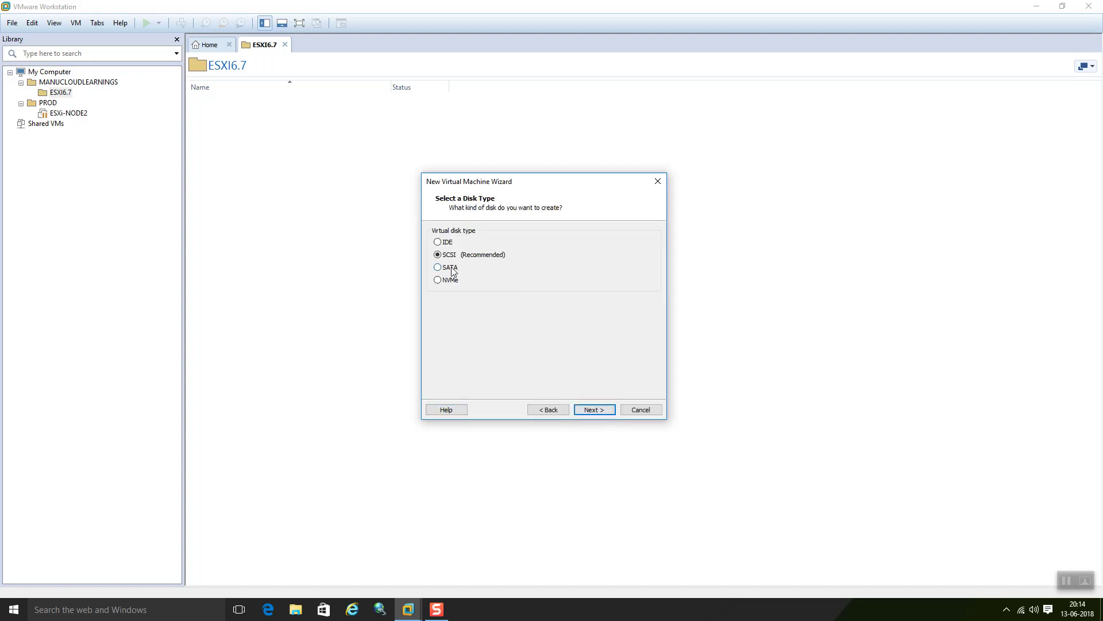
{"action": "left_click", "coordinate": [580, 409]}
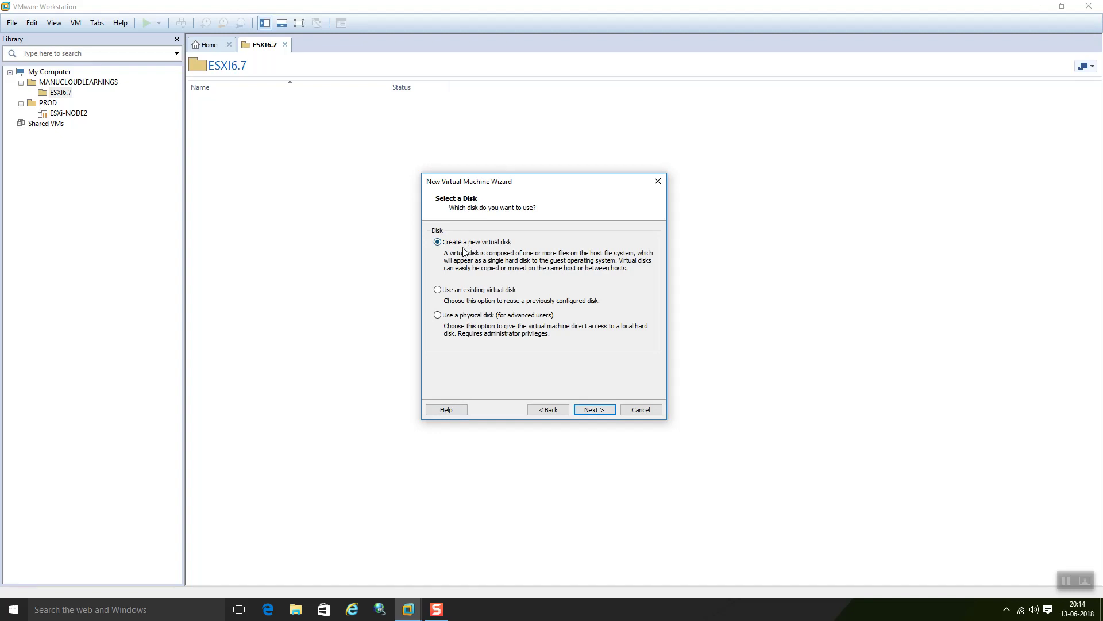
{"action": "left_click", "coordinate": [591, 409]}
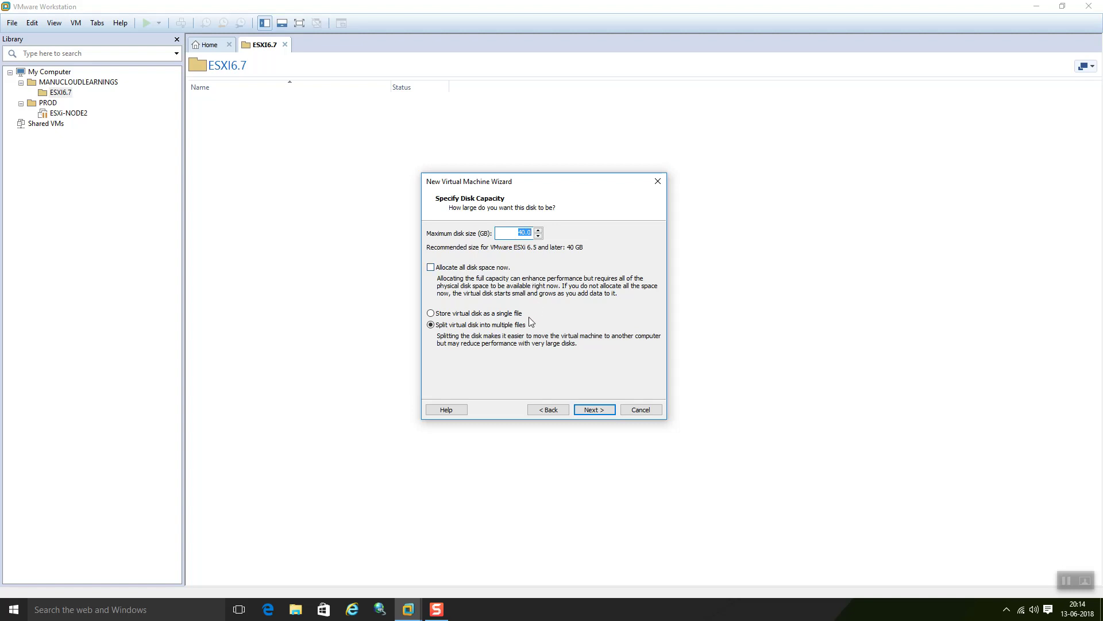
- Store the 40 GB virtual disk as a single file named VMware ESXi 6.7 test.vmdk and open the hardware customization
{"action": "left_click", "coordinate": [477, 315]}
{"action": "left_click", "coordinate": [590, 410]}
{"action": "left_click", "coordinate": [524, 264]}
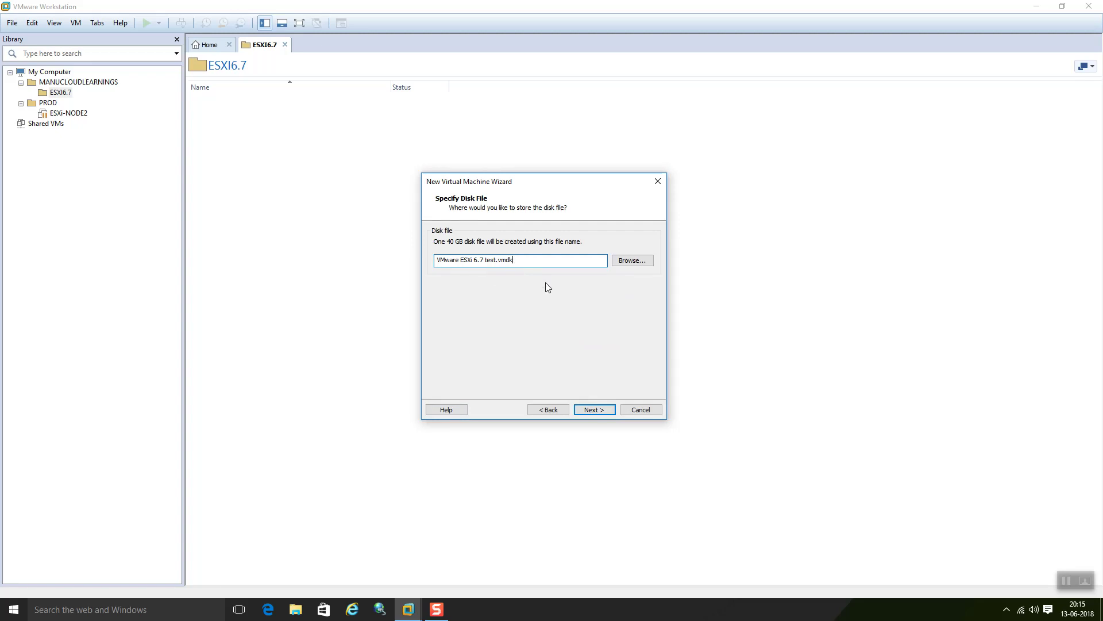
{"action": "left_click", "coordinate": [592, 409]}
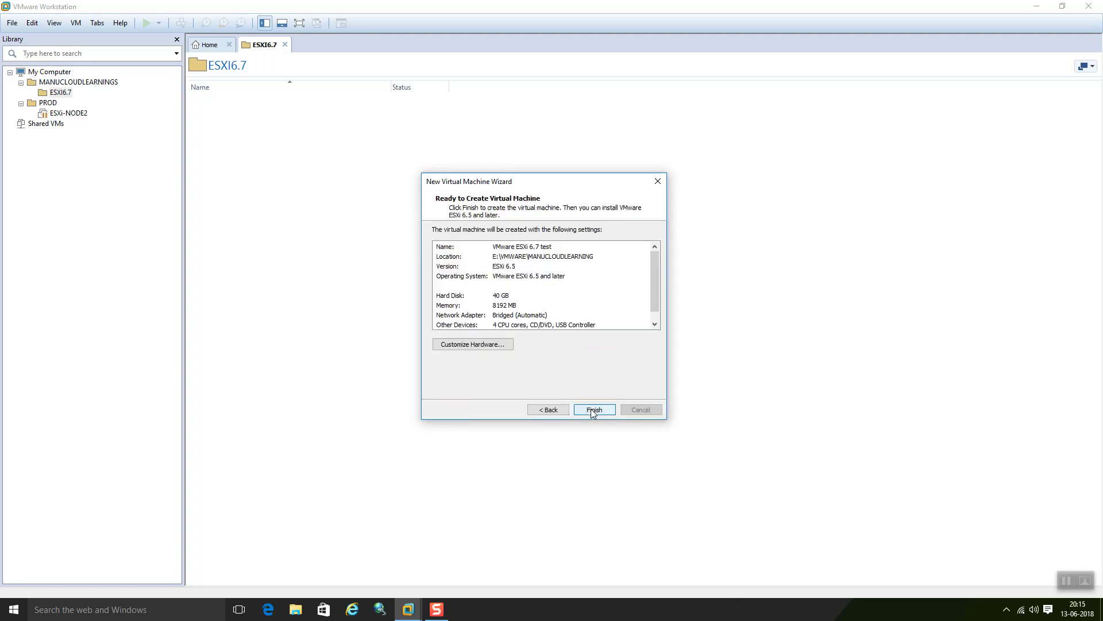
{"action": "left_click", "coordinate": [495, 348]}
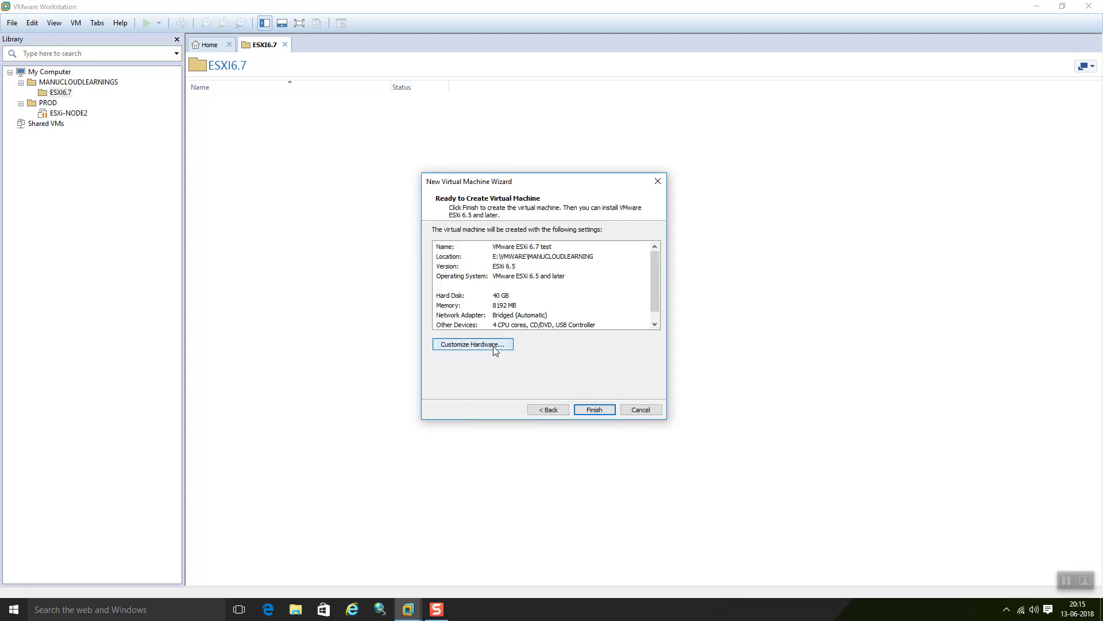
- Open the host's Network Connections, examine the HB-VMOTION, MGMT and STORAGE adapters, and minimize the network windows
{"action": "left_click", "coordinate": [1024, 613]}
{"action": "right_click", "coordinate": [1023, 613]}
{"action": "left_click", "coordinate": [1023, 598]}
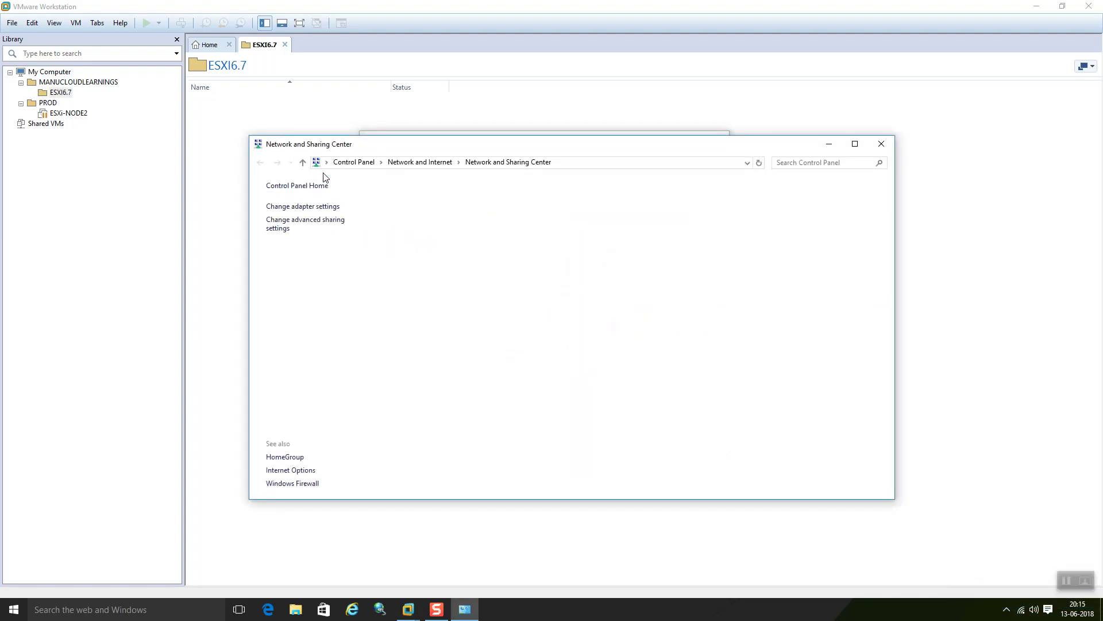
{"action": "left_click", "coordinate": [321, 207]}
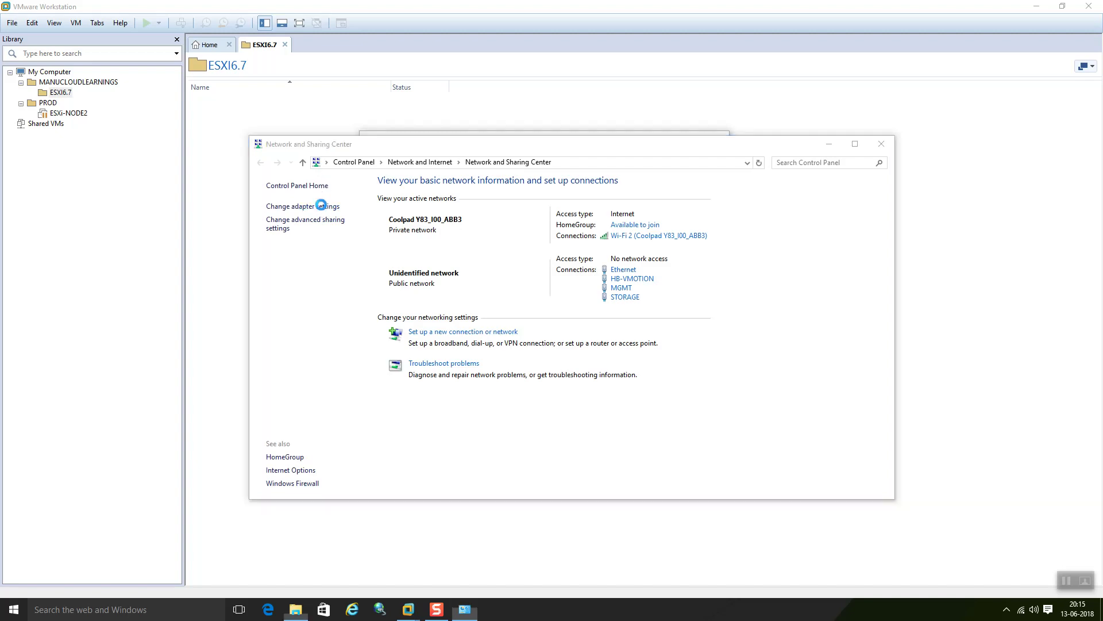
{"action": "left_click", "coordinate": [467, 232]}
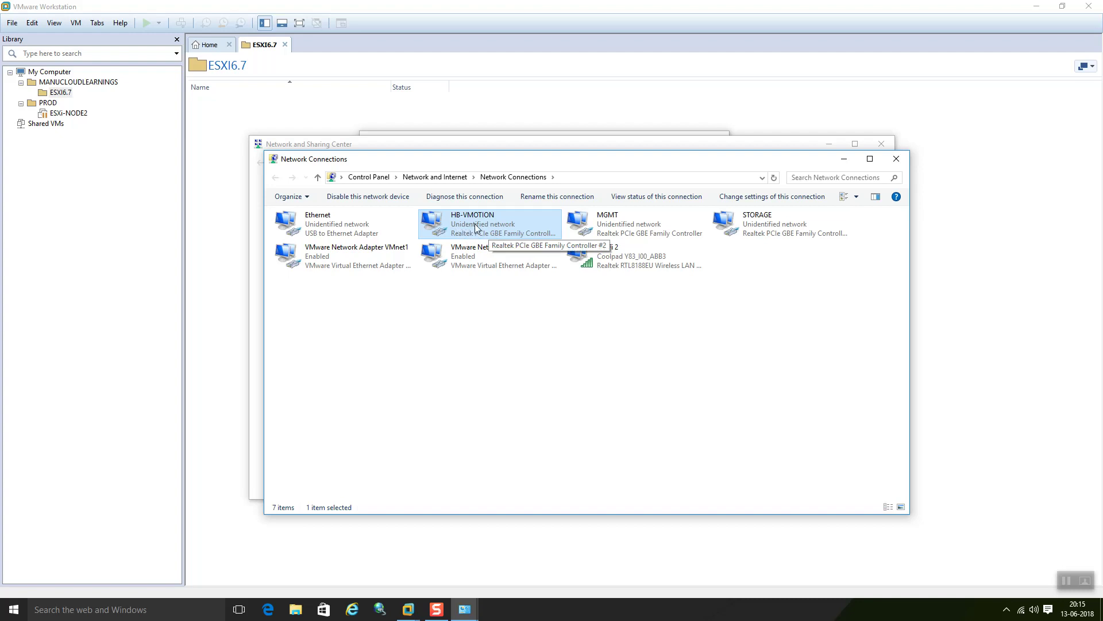
{"action": "left_click", "coordinate": [615, 234]}
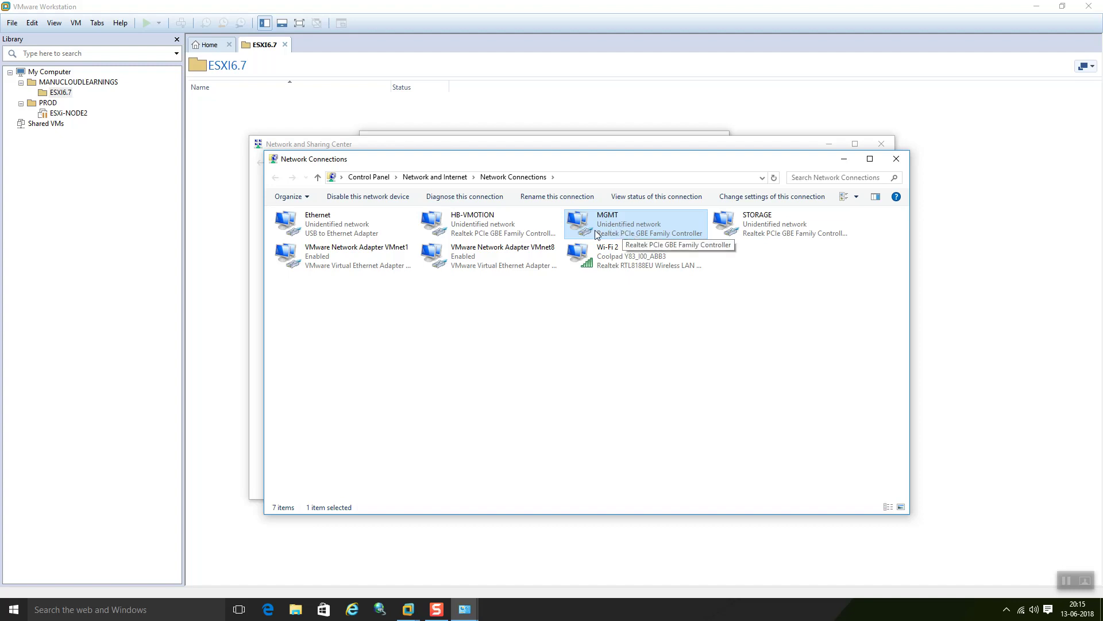
{"action": "left_click", "coordinate": [748, 235]}
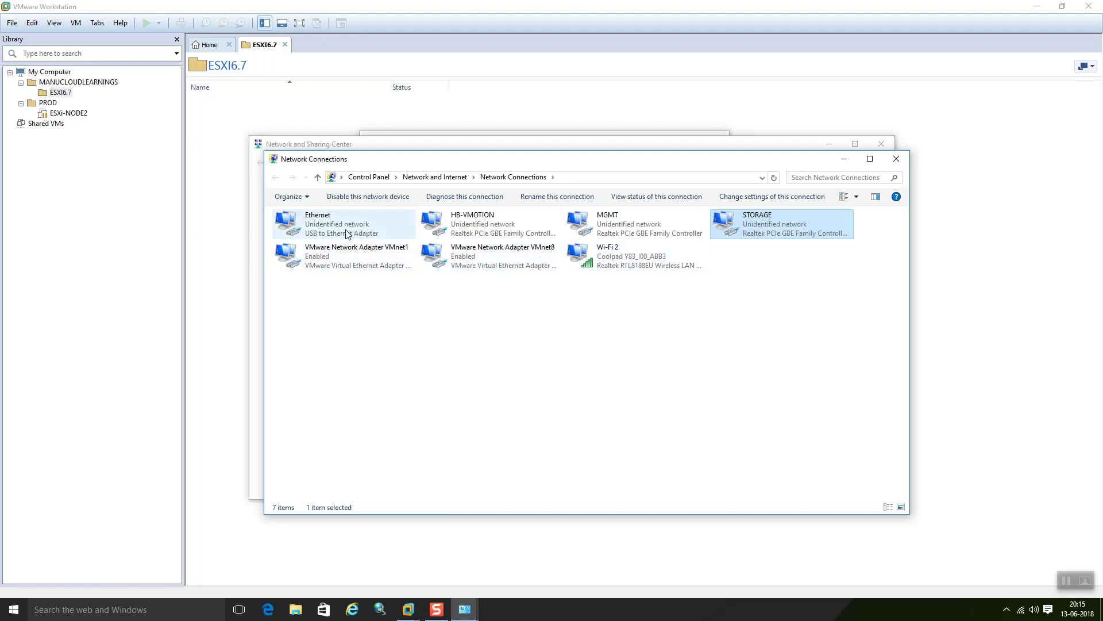
{"action": "left_click", "coordinate": [844, 159]}
{"action": "left_click", "coordinate": [828, 144]}
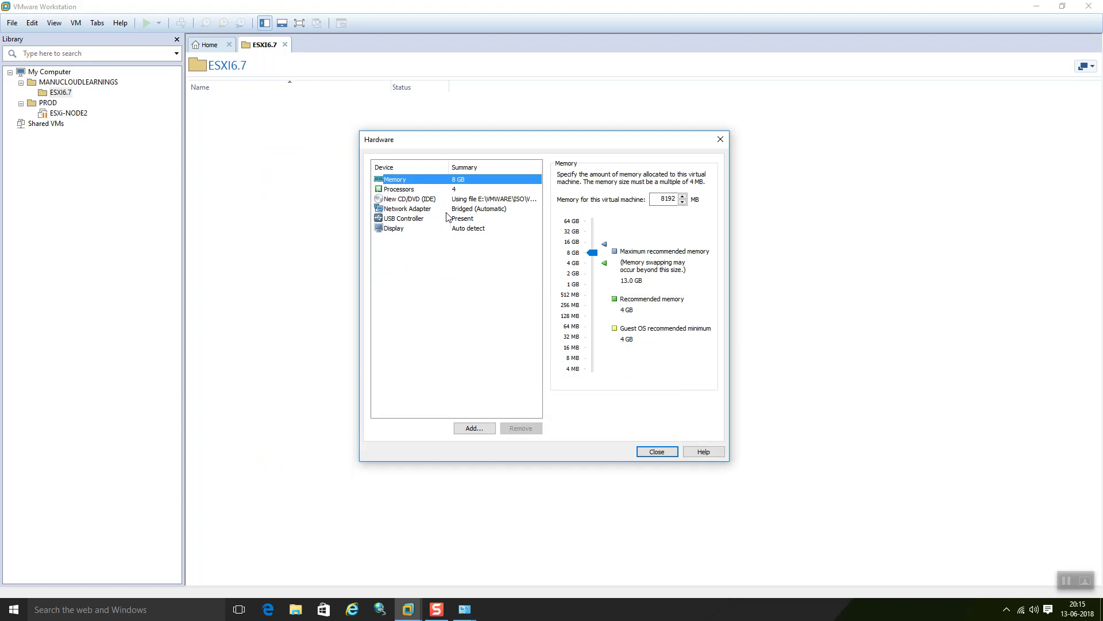
- Add two more network adapters to the virtual machine's hardware
{"action": "left_click", "coordinate": [415, 210]}
{"action": "left_click", "coordinate": [471, 430]}
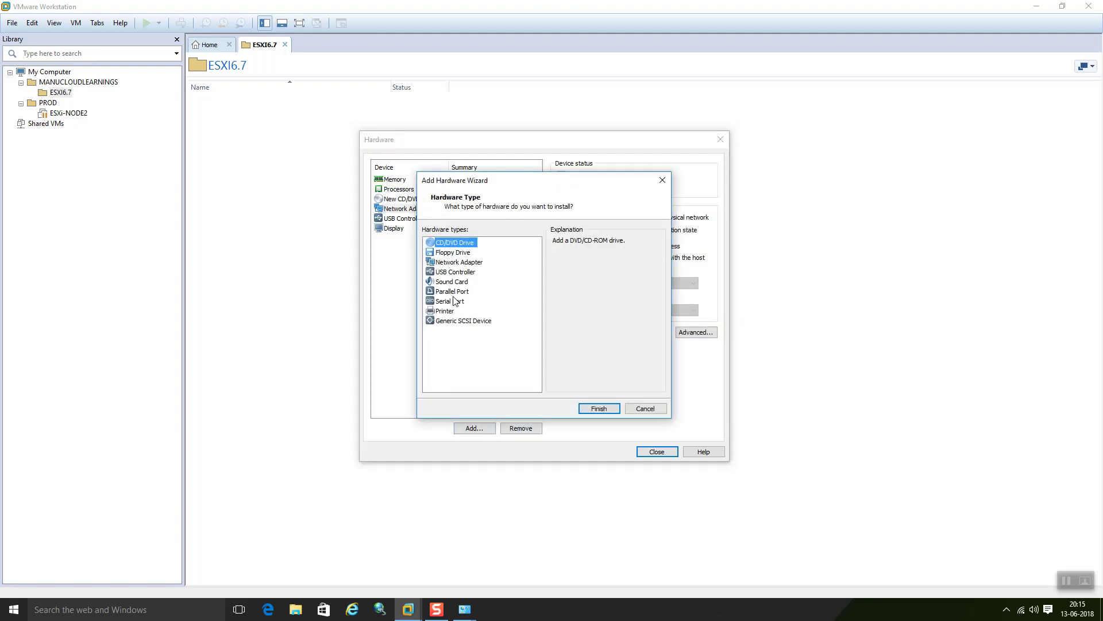
{"action": "left_click", "coordinate": [458, 263]}
{"action": "left_click", "coordinate": [591, 406]}
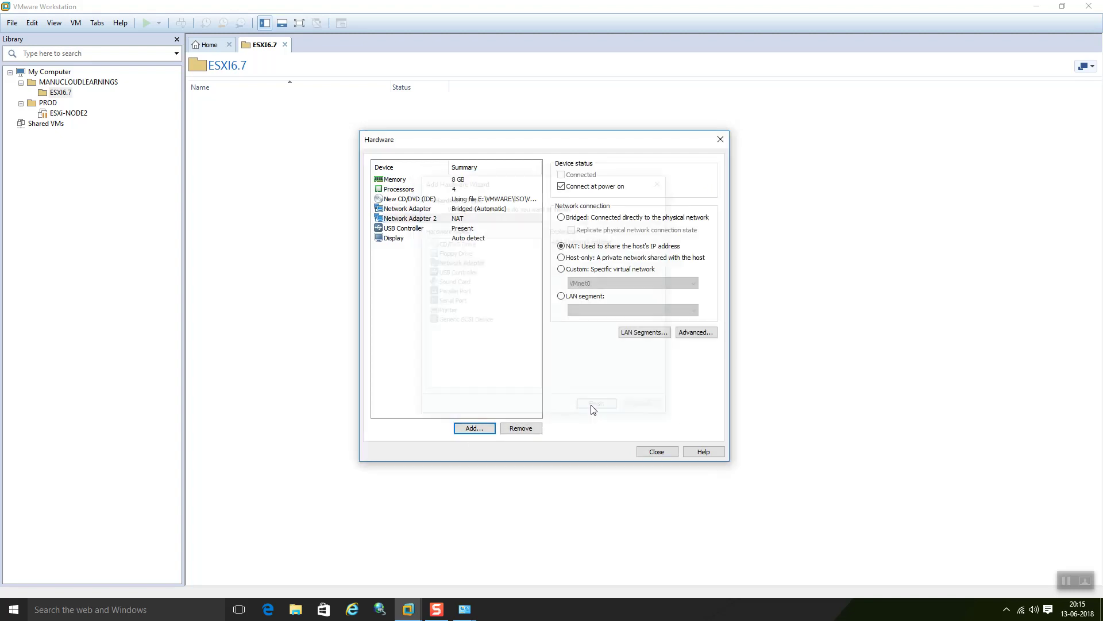
{"action": "left_click", "coordinate": [457, 220]}
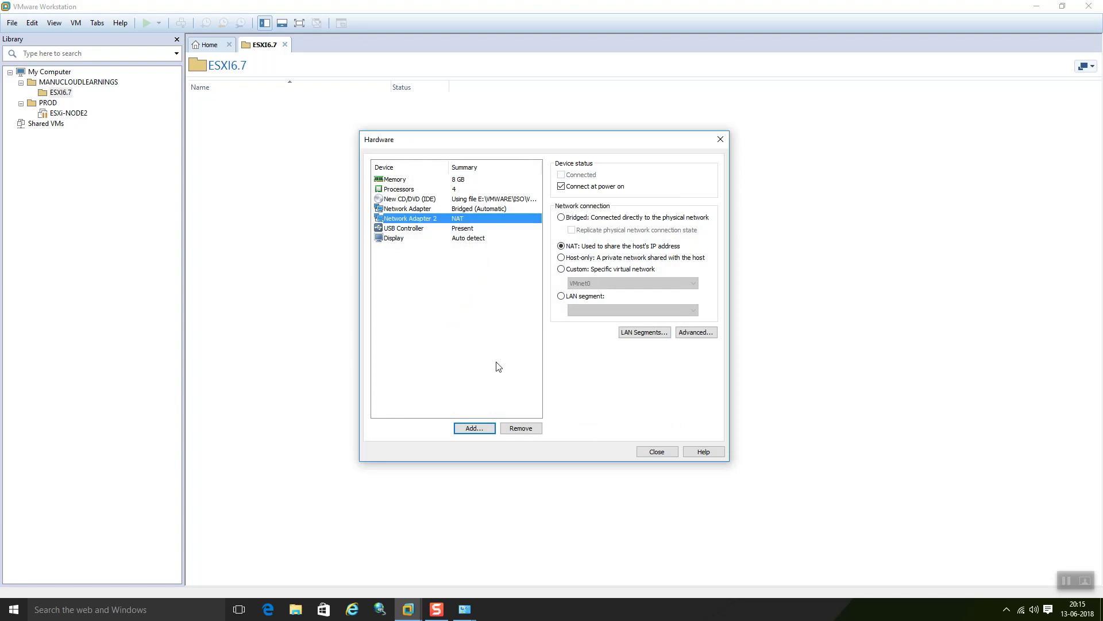
{"action": "left_click", "coordinate": [481, 427]}
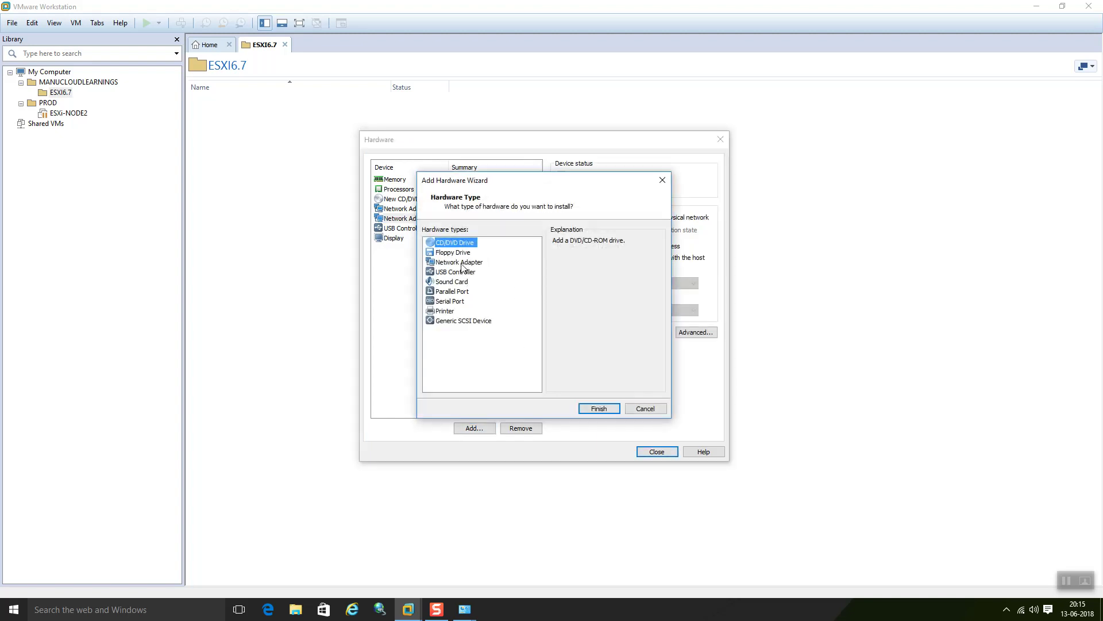
{"action": "left_click", "coordinate": [461, 263]}
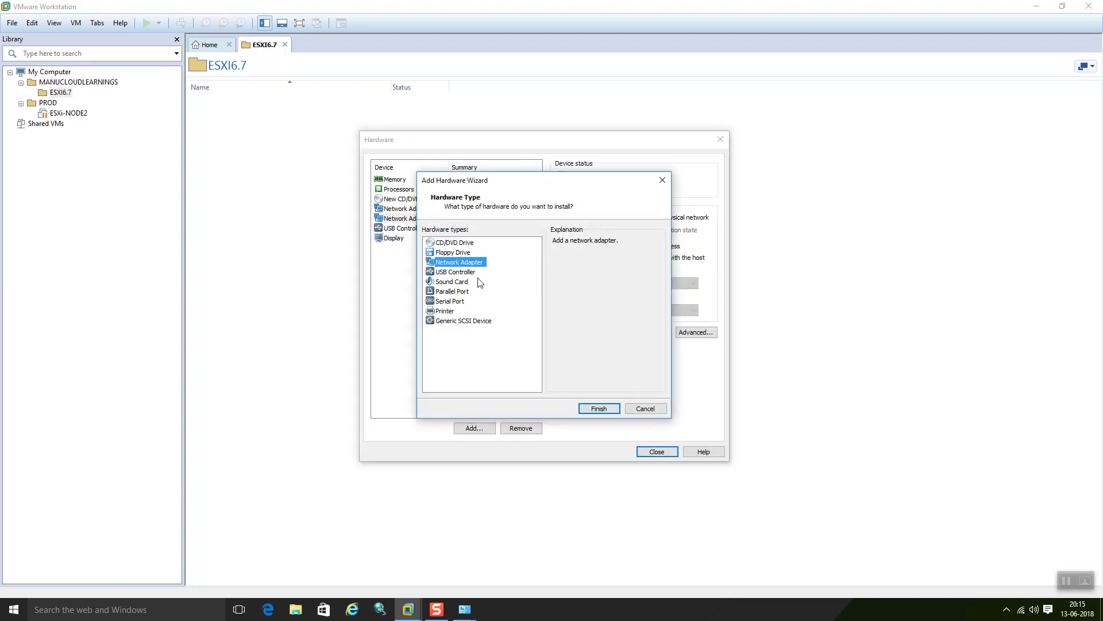
{"action": "left_click", "coordinate": [592, 409]}
- Connect the first network adapter to the custom virtual network VMnet0
{"action": "left_click", "coordinate": [446, 210]}
{"action": "left_click", "coordinate": [437, 219]}
{"action": "left_click", "coordinate": [437, 228]}
{"action": "left_click", "coordinate": [436, 219]}
{"action": "left_click", "coordinate": [432, 210]}
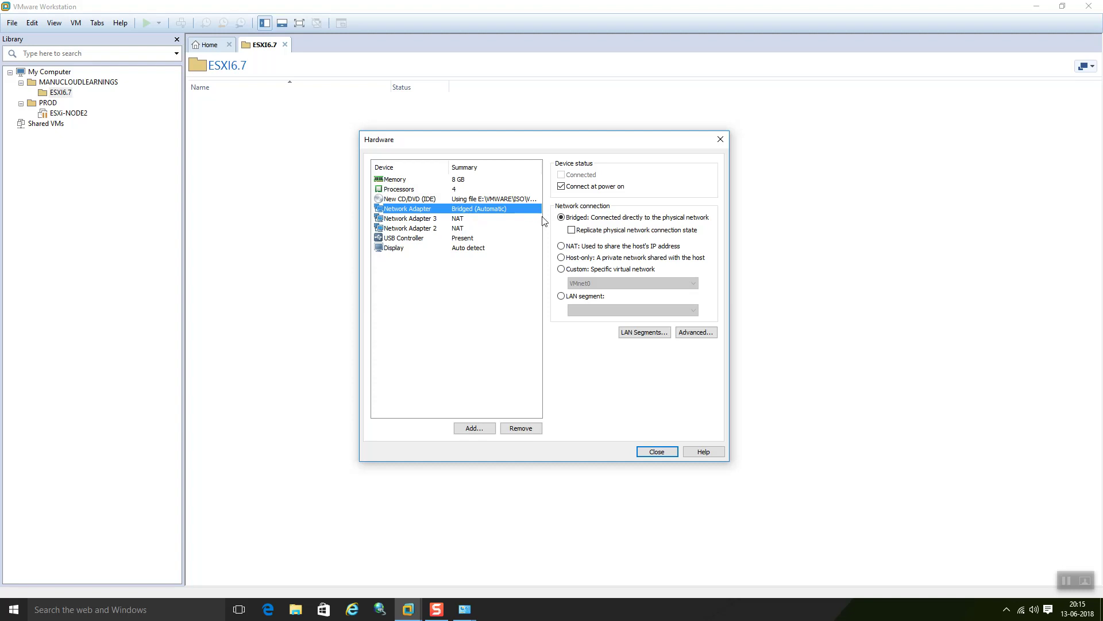
{"action": "left_click", "coordinate": [561, 269]}
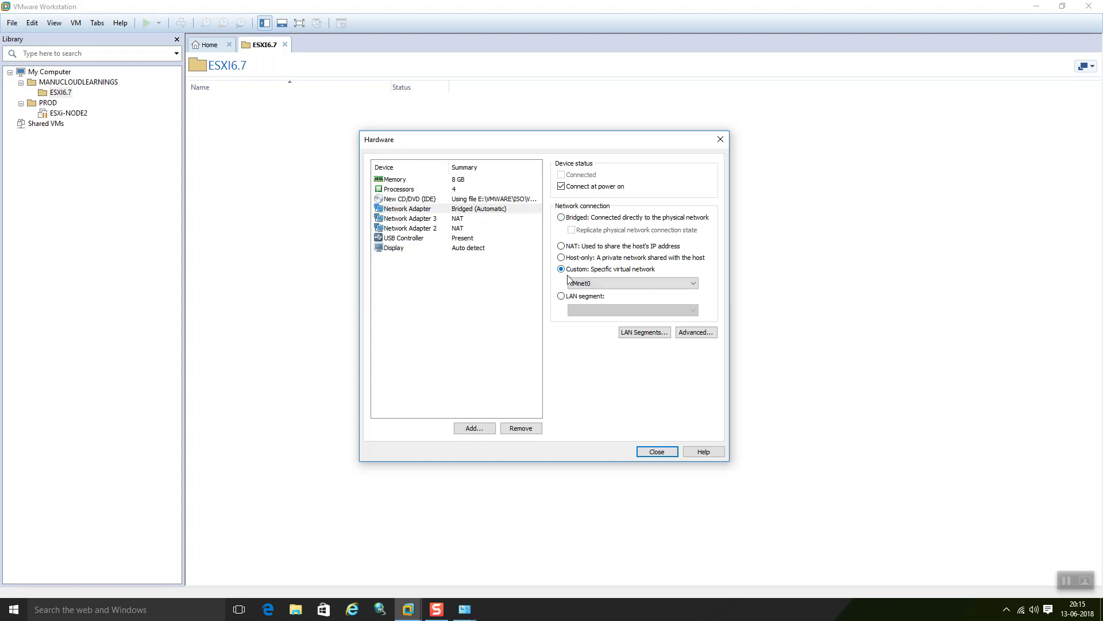
{"action": "left_click", "coordinate": [604, 284]}
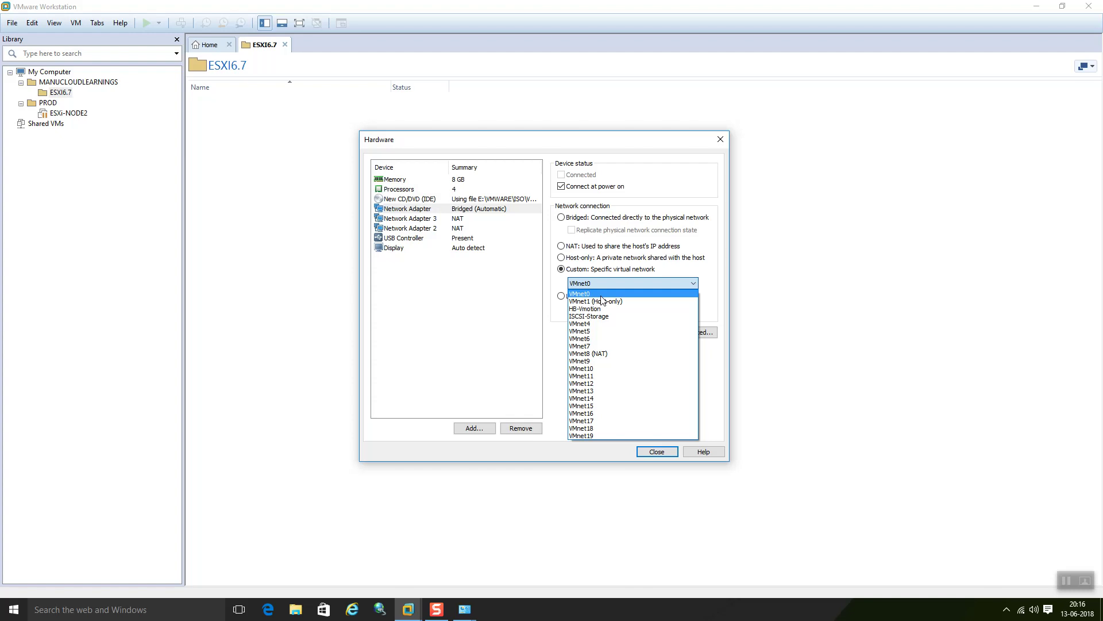
{"action": "left_click", "coordinate": [601, 294]}
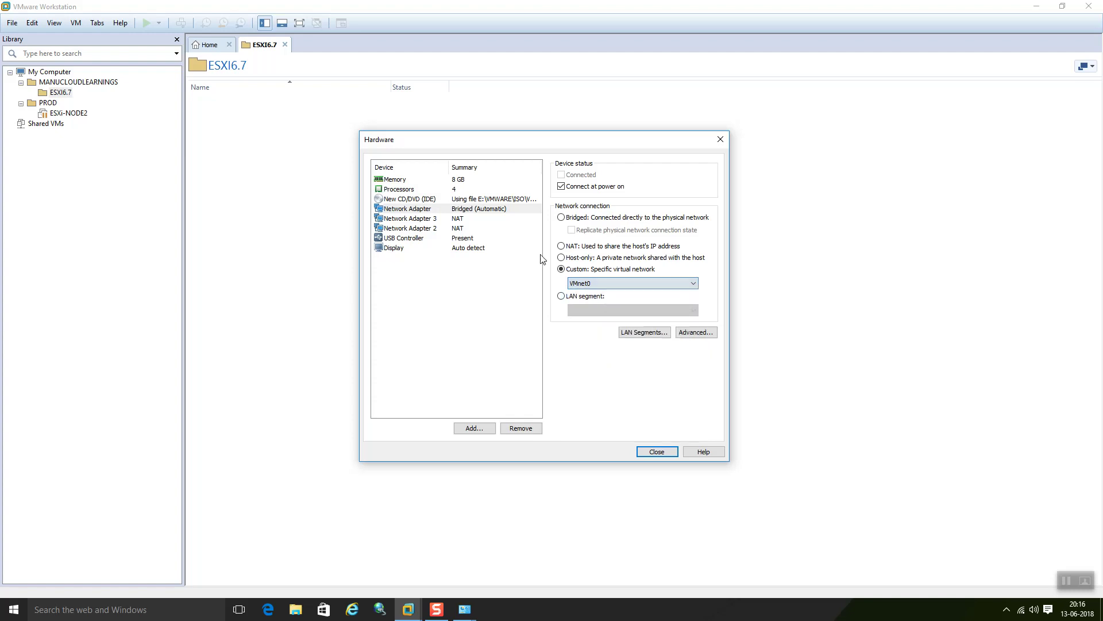
- Connect Network Adapter 3 to the custom virtual network HB-Vmotion
{"action": "left_click", "coordinate": [464, 221]}
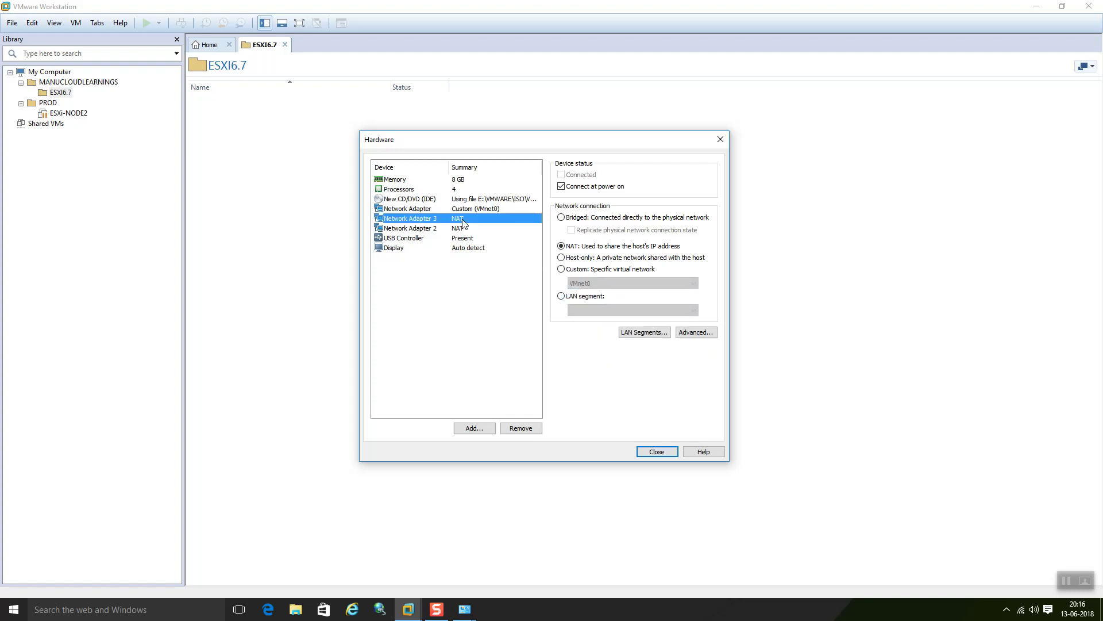
{"action": "left_click", "coordinate": [581, 270]}
{"action": "left_click", "coordinate": [587, 283]}
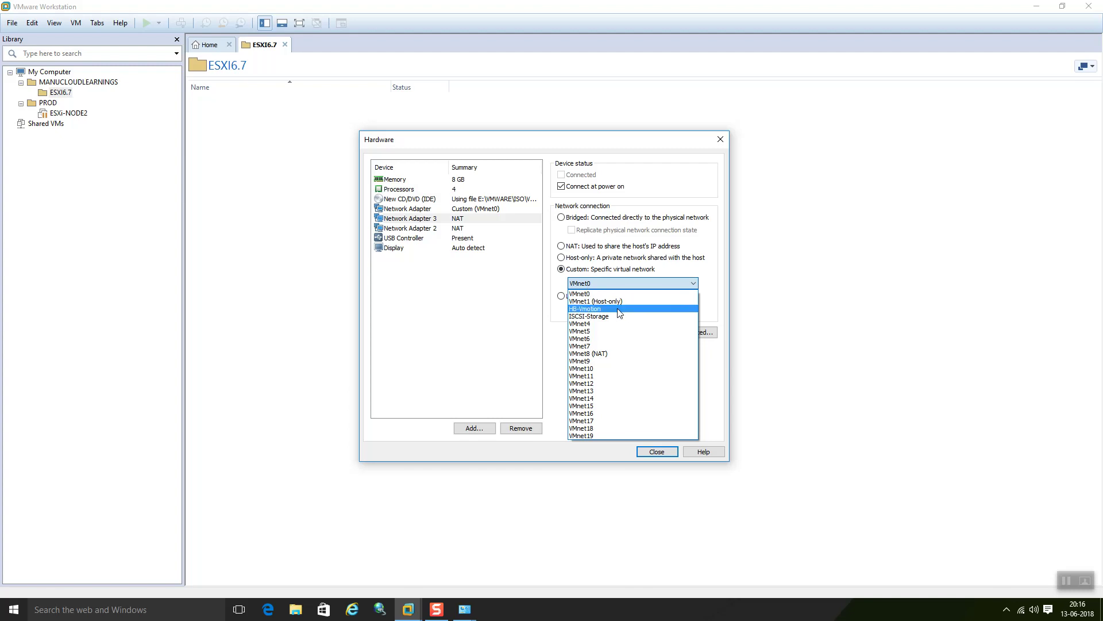
{"action": "left_click", "coordinate": [618, 310]}
- Connect Network Adapter 2 to the custom virtual network ISCSI-Storage
{"action": "left_click", "coordinate": [459, 230]}
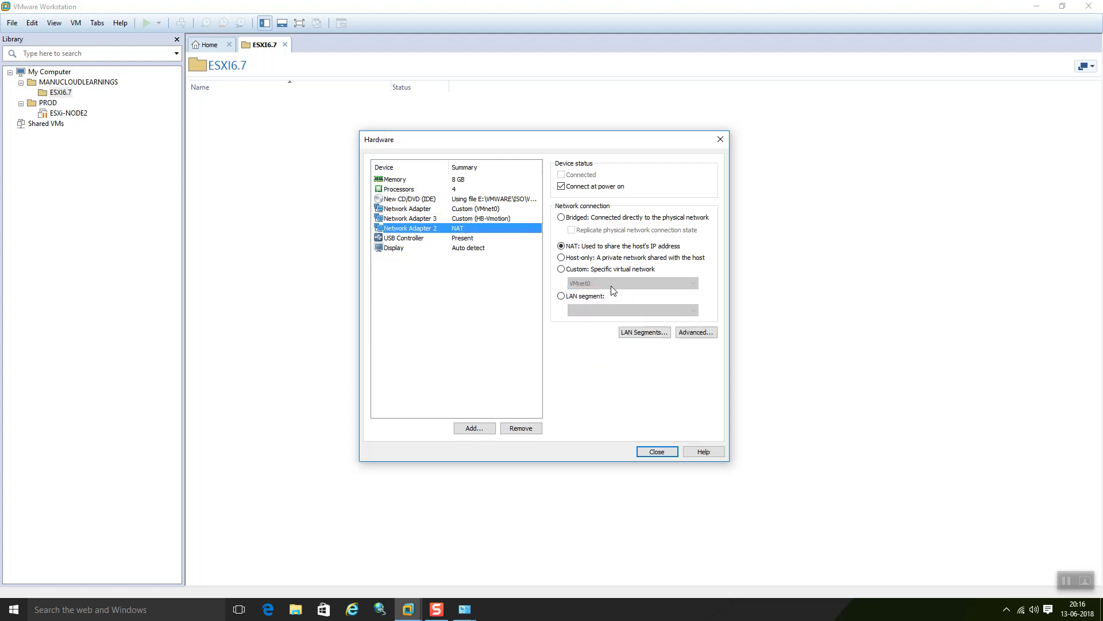
{"action": "left_click", "coordinate": [587, 270]}
{"action": "left_click", "coordinate": [595, 283]}
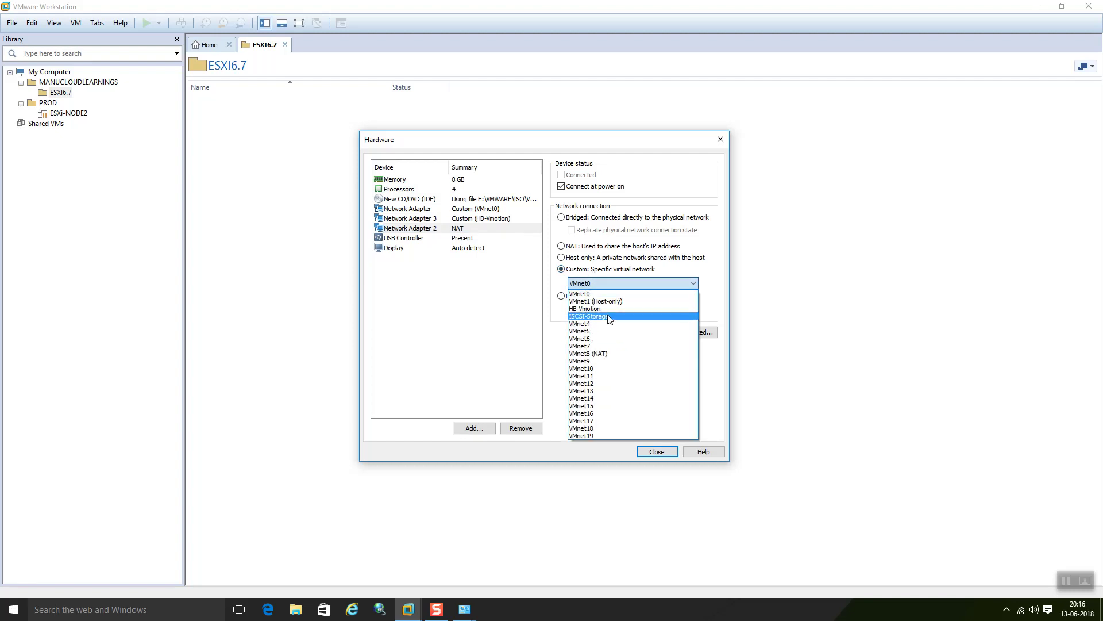
{"action": "left_click", "coordinate": [612, 316]}
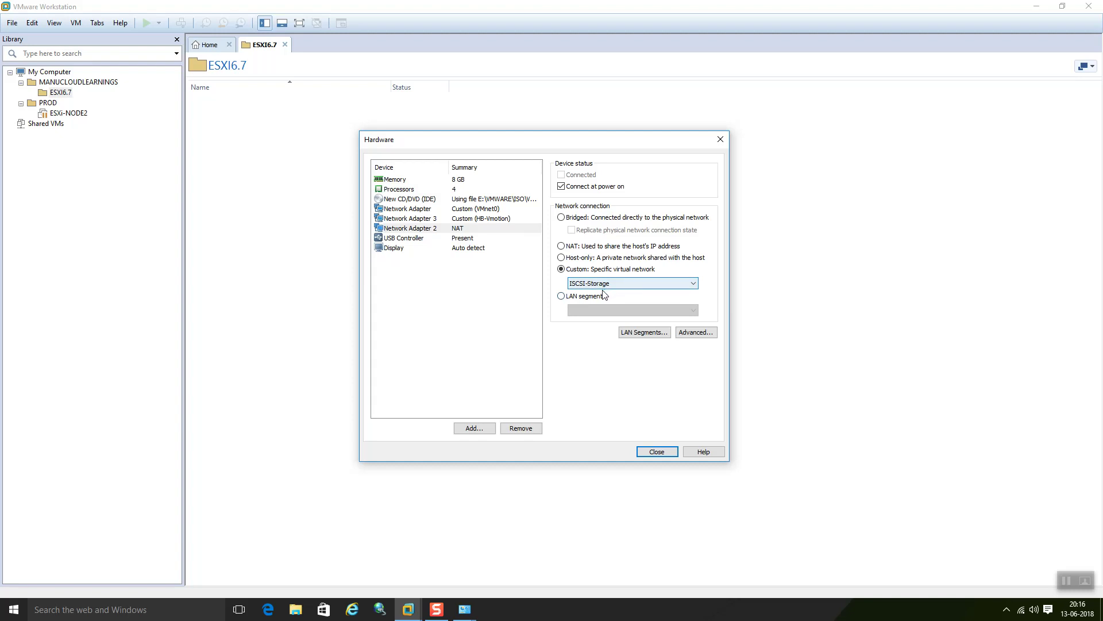
{"action": "left_click", "coordinate": [467, 229]}
{"action": "left_click", "coordinate": [594, 285]}
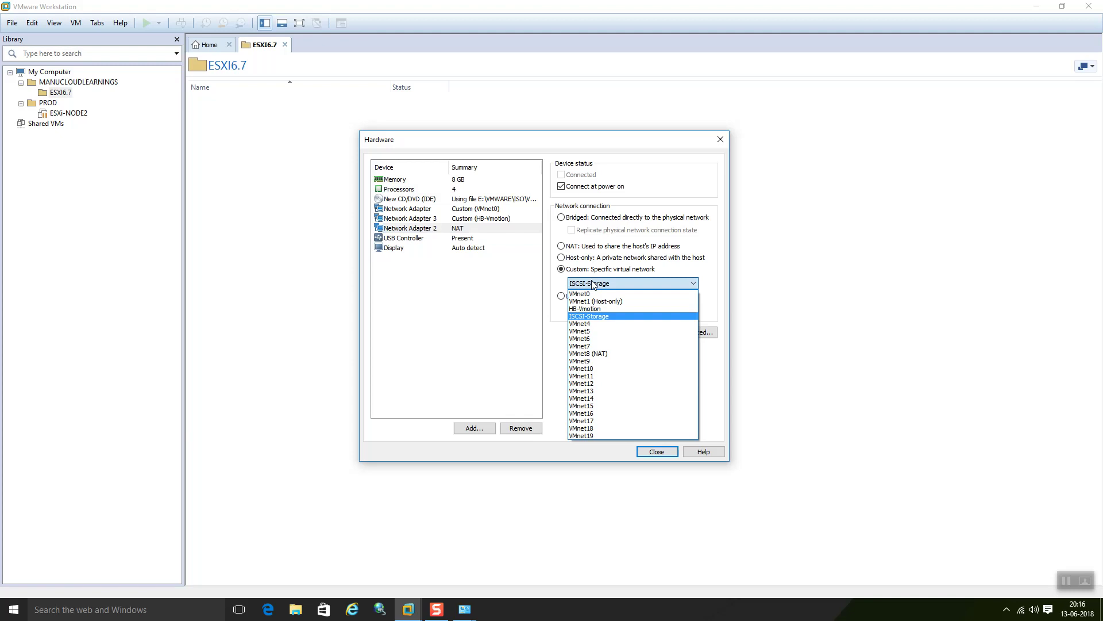
{"action": "left_click", "coordinate": [605, 318]}
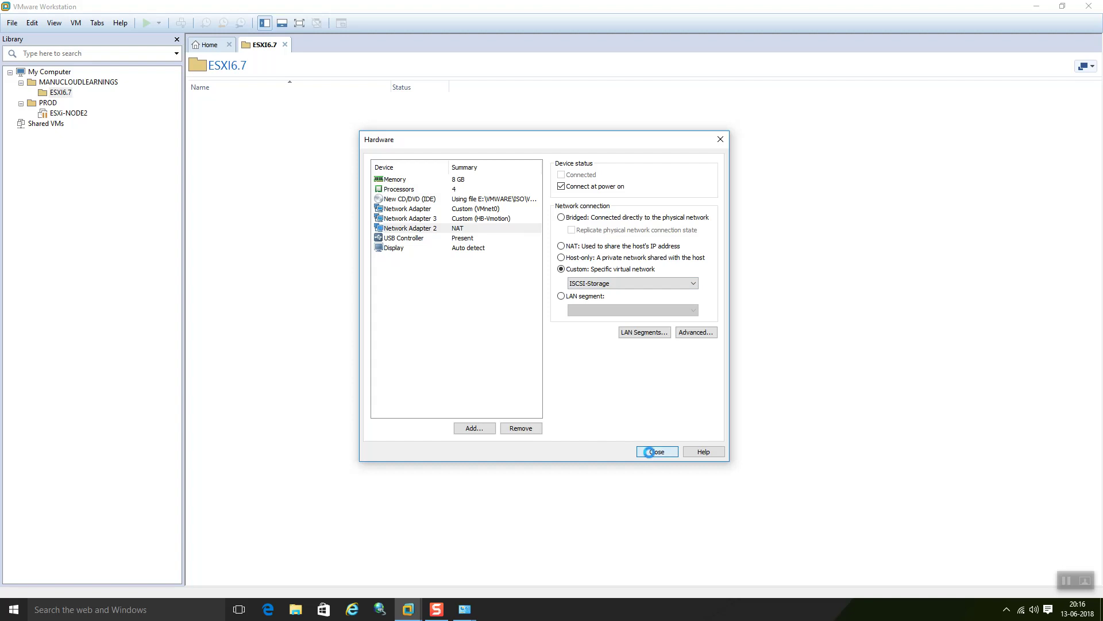
- Finish creating the virtual machine and move VMware ESXi 6.7 test into the ESXI6.7 folder of the library
{"action": "left_click", "coordinate": [652, 453]}
{"action": "left_click", "coordinate": [595, 410]}
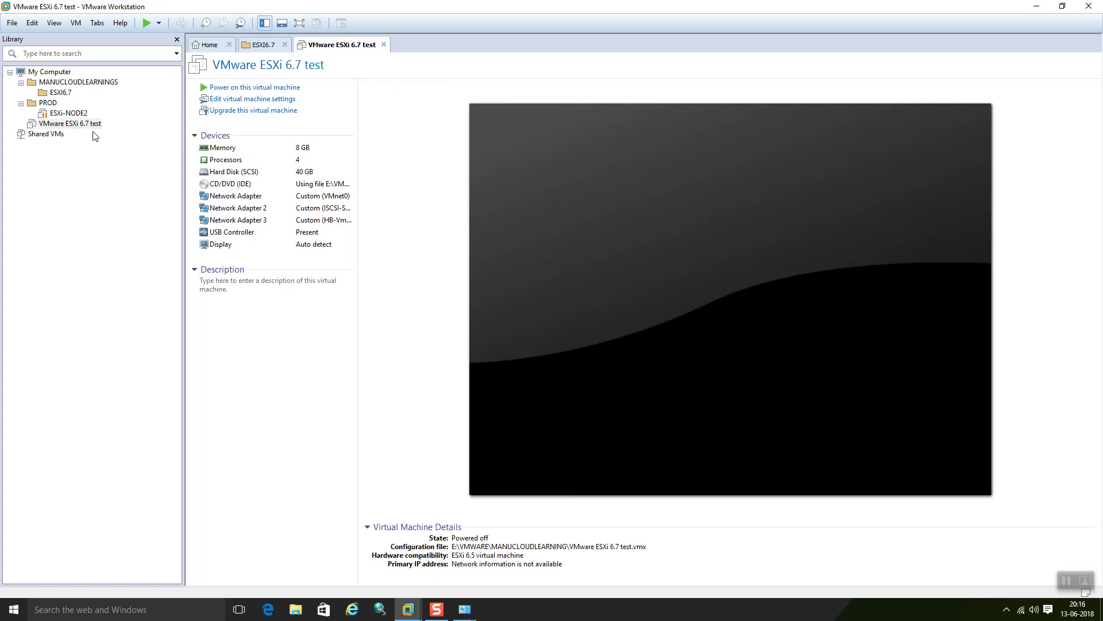
{"action": "left_click", "coordinate": [69, 128]}
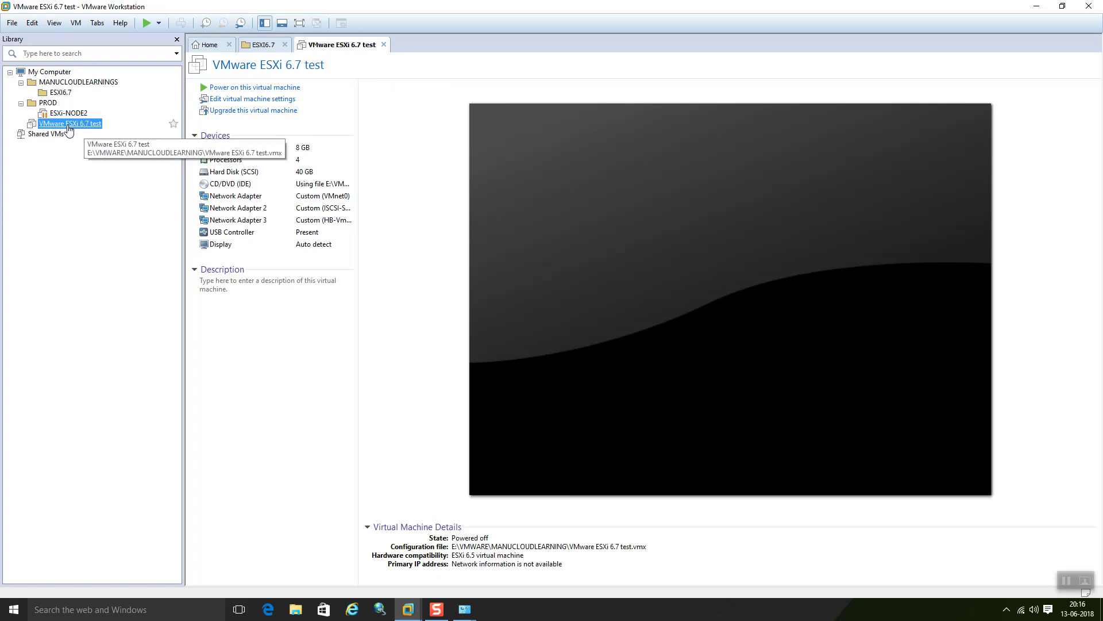
{"action": "left_click_drag", "start_coordinate": [44, 124], "coordinate": [67, 97]}
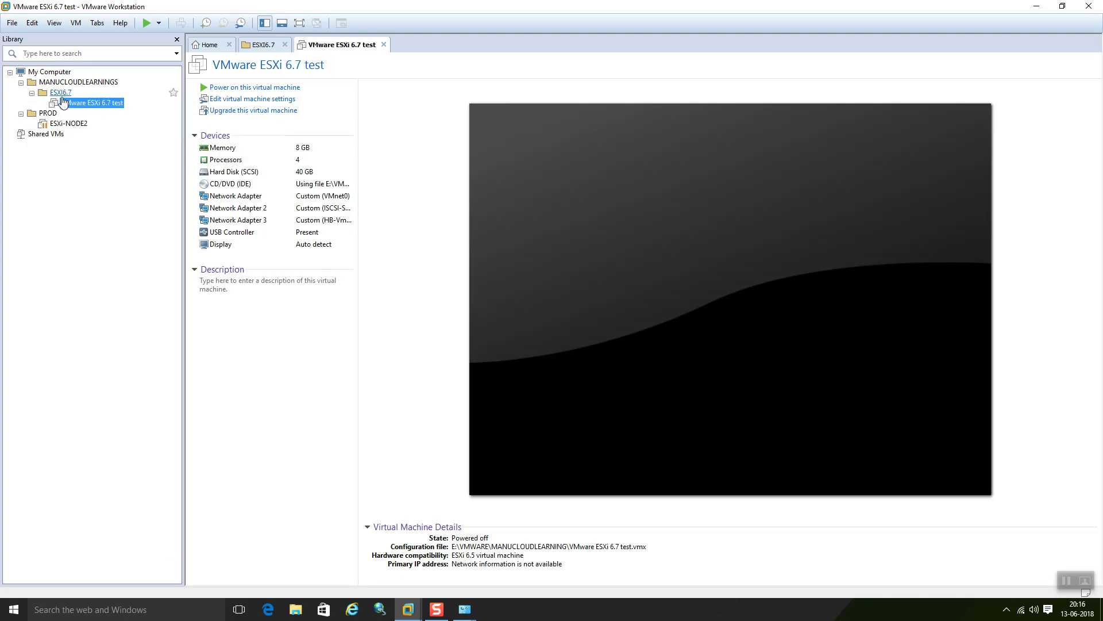
- Start up the VMware ESXi 6.7 test guest and let it boot the ESXi-6.7.0-8169922-standard Installer
{"action": "right_click", "coordinate": [77, 107]}
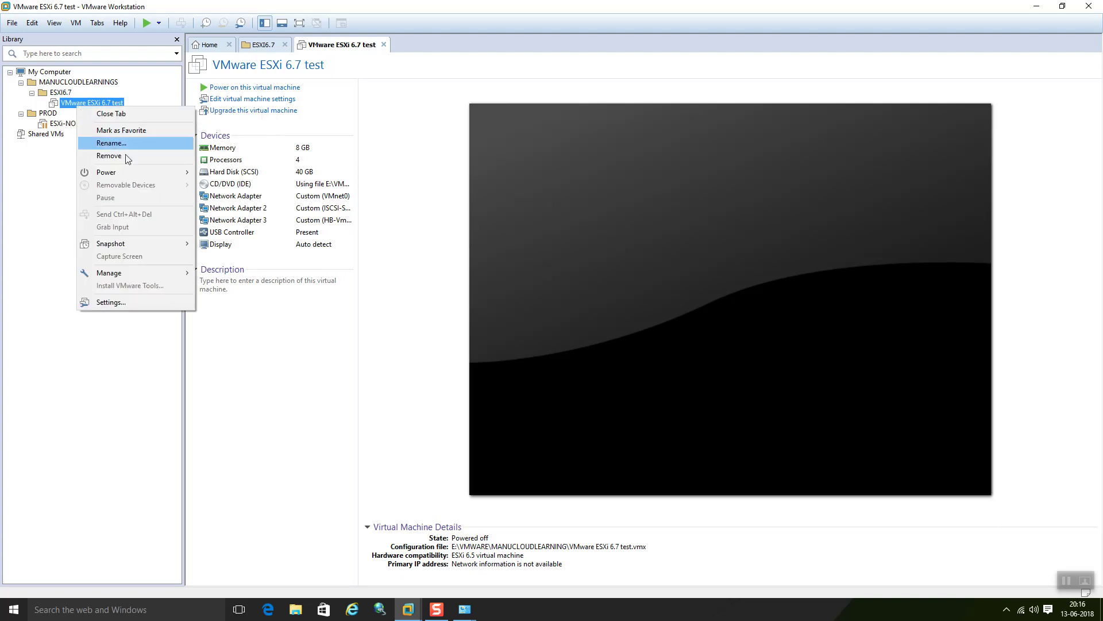
{"action": "mouse_move", "coordinate": [152, 173]}
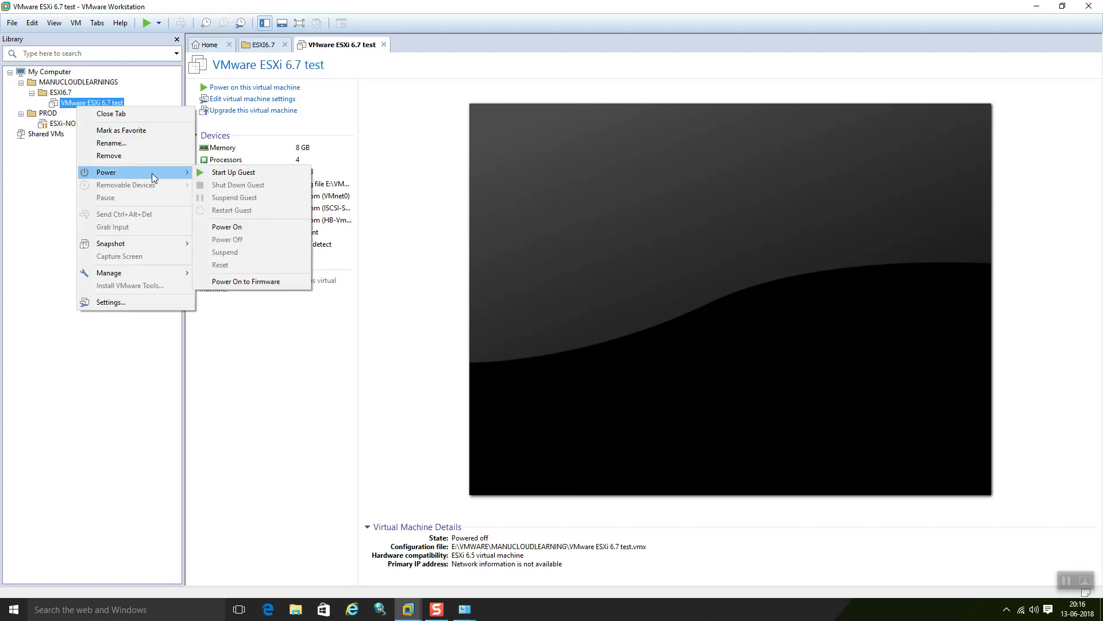
{"action": "left_click", "coordinate": [224, 174]}
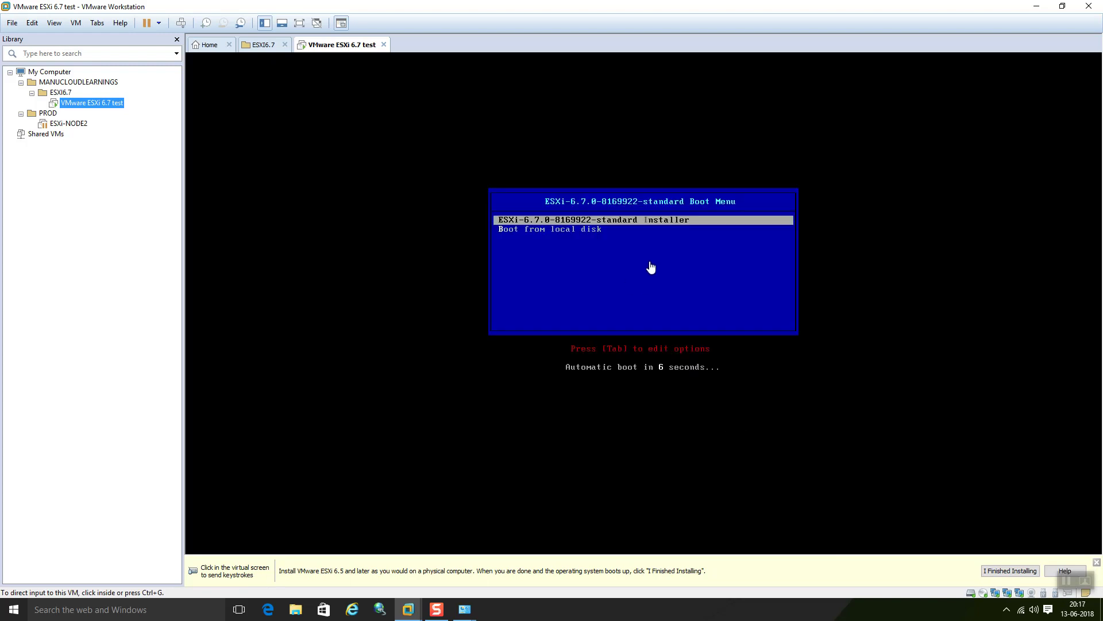
{"action": "key", "text": "Down"}
{"action": "key", "text": "Down"}
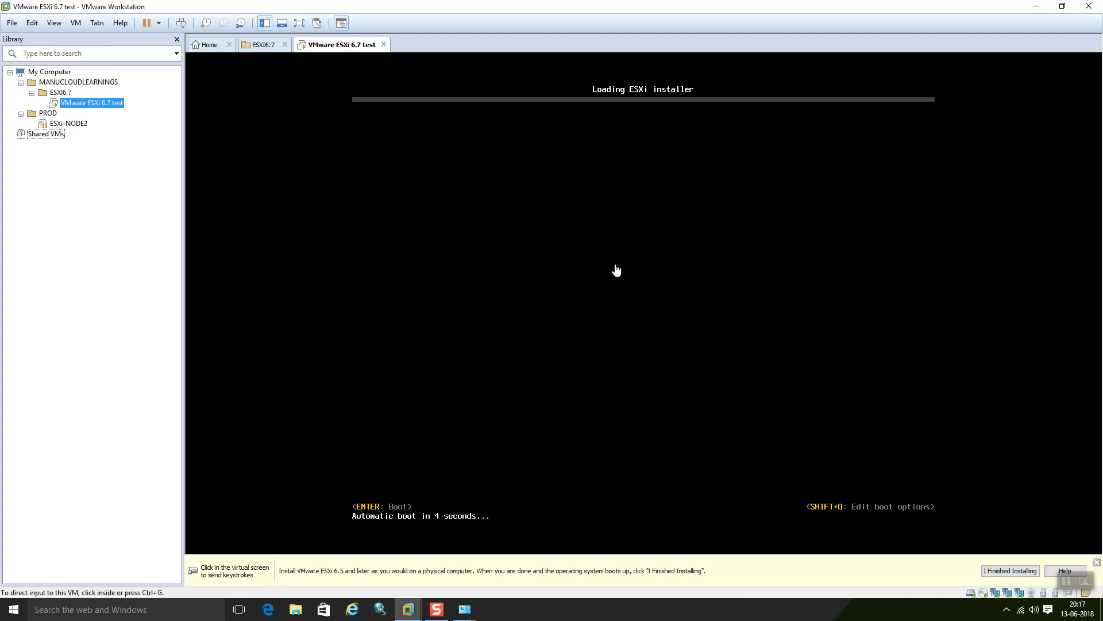